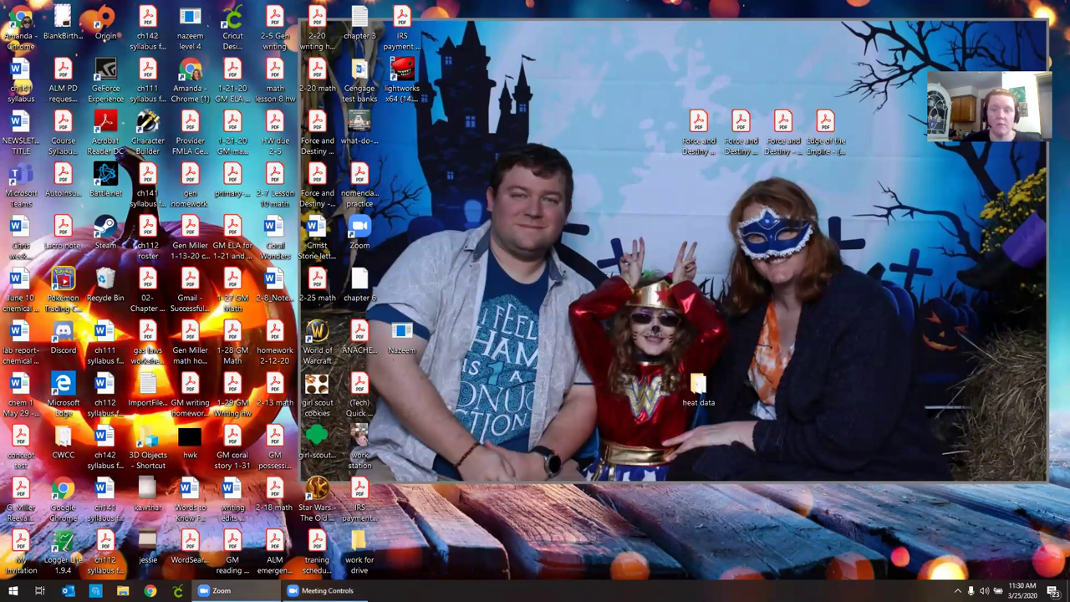
Launch Logger Lite from its desktop shortcut to get an empty, no-sensor window.
double_click(63, 559)
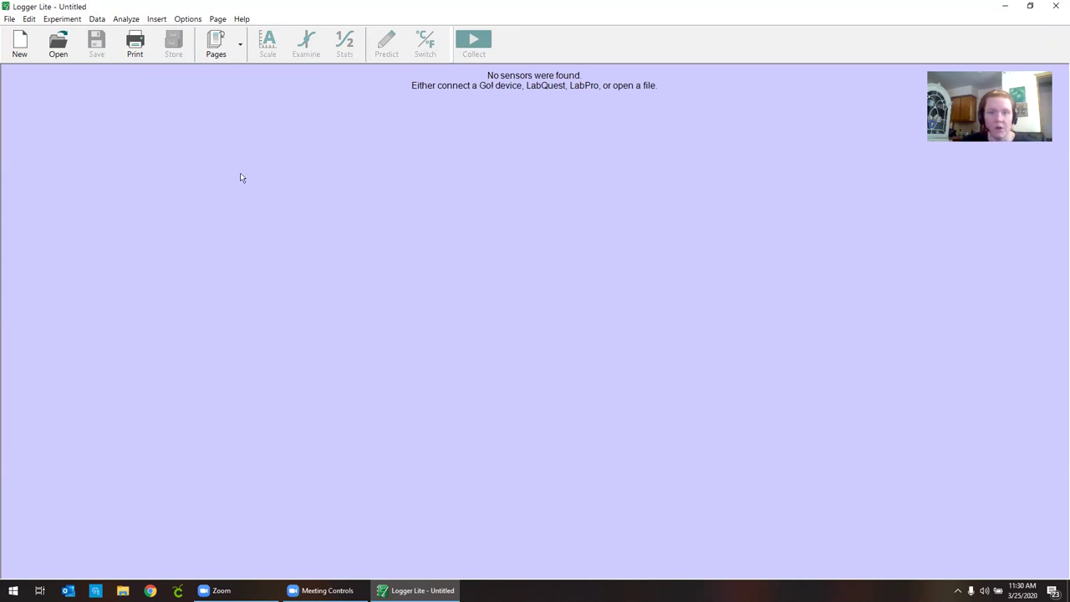
Open 'heat lab exo 1' from the Desktop heat data folder, accepting the LabQuest warning.
click(54, 49)
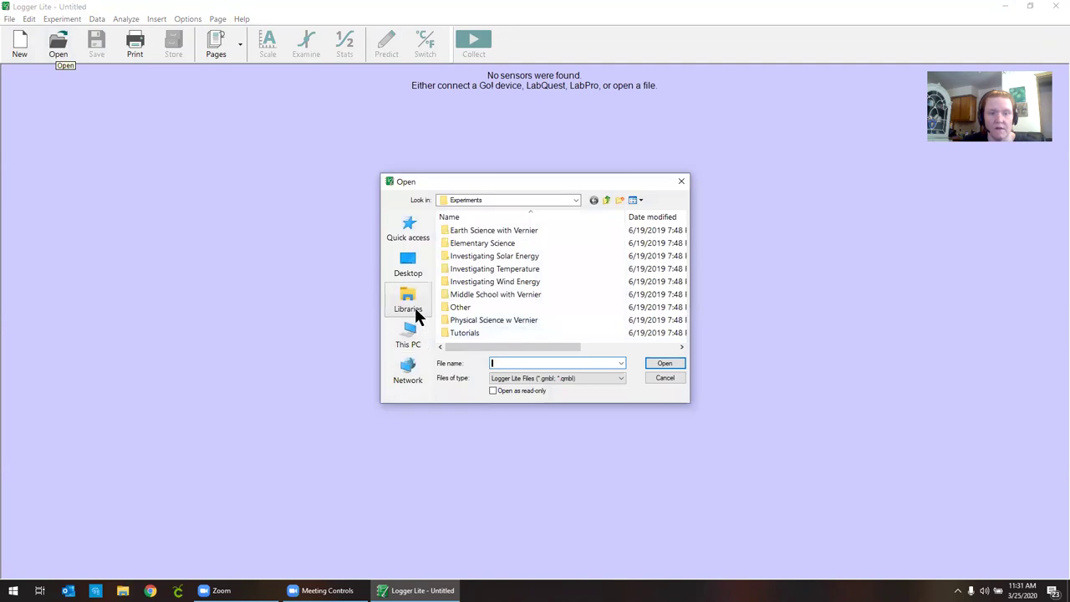
click(411, 264)
scroll(521, 325, down, 3)
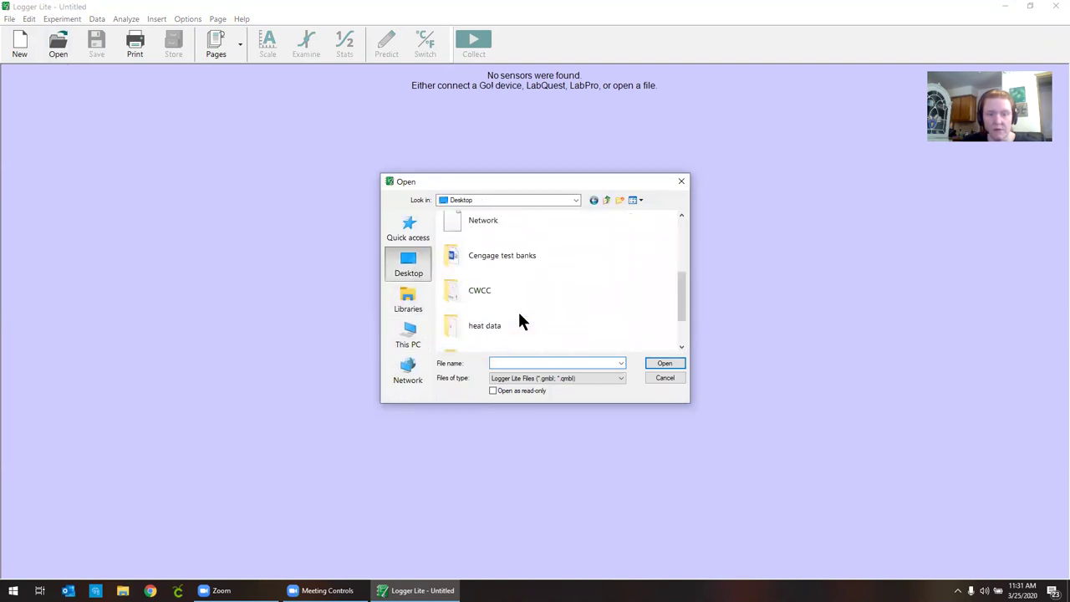
double_click(488, 325)
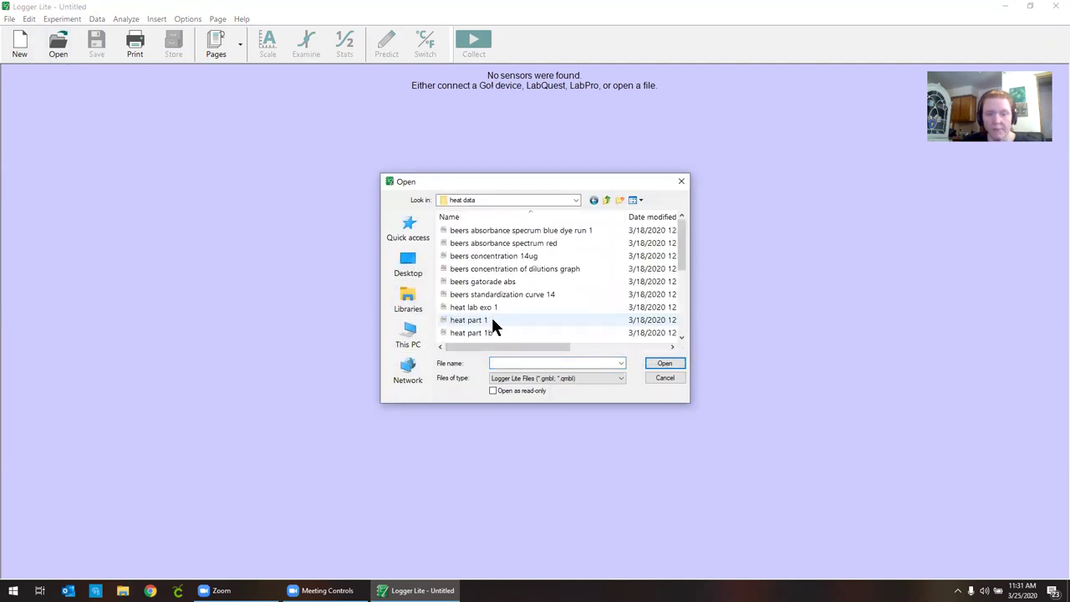
double_click(490, 307)
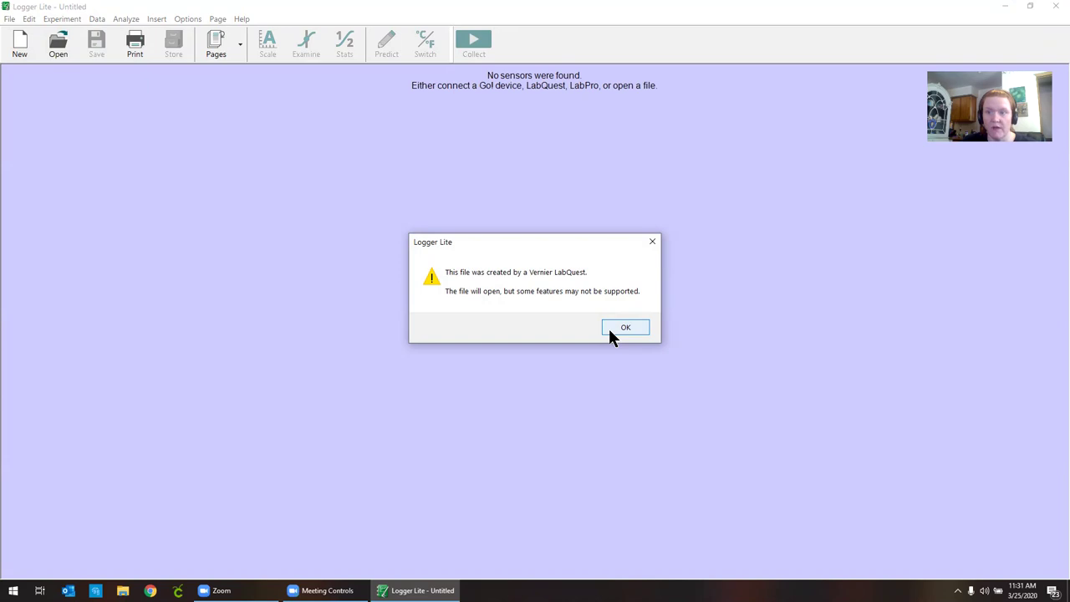
click(625, 328)
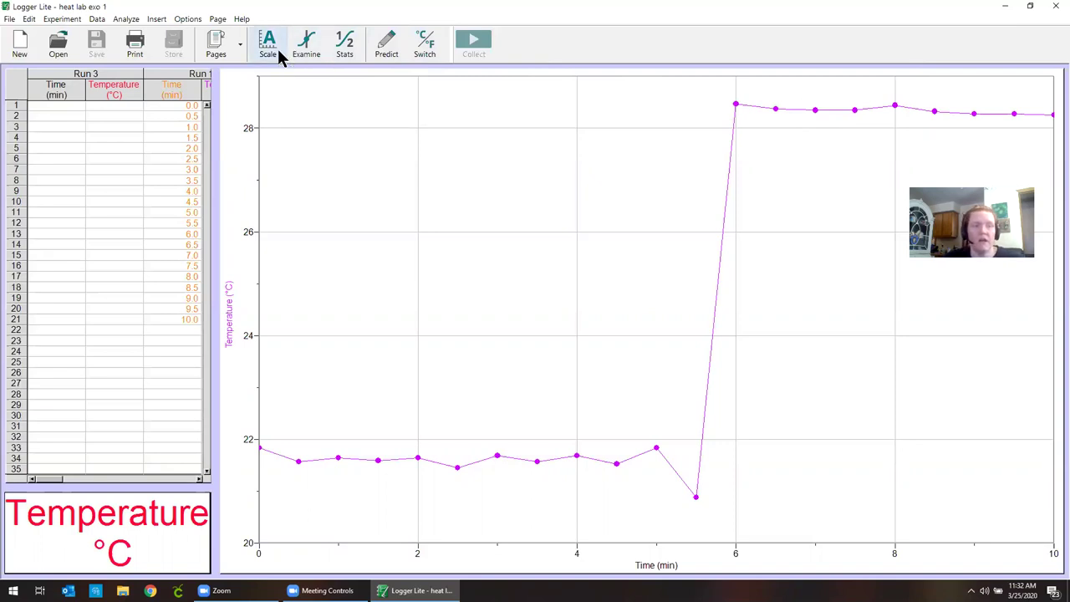
Show Run 1 temperature statistics (min 20.88, max 28.46, mean 24.48) and place the box mid-graph.
click(126, 19)
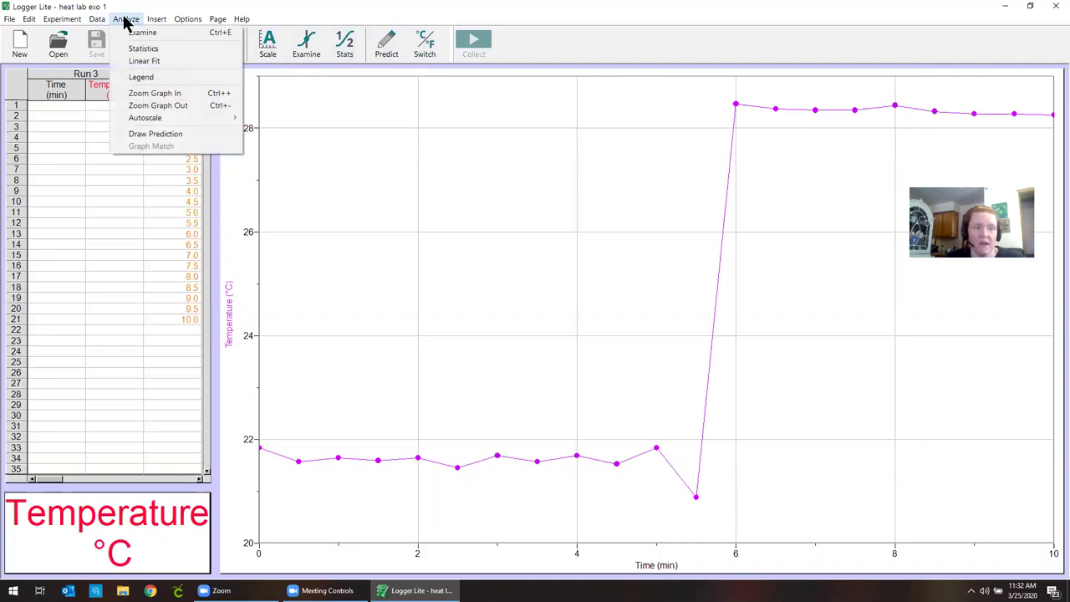
click(139, 48)
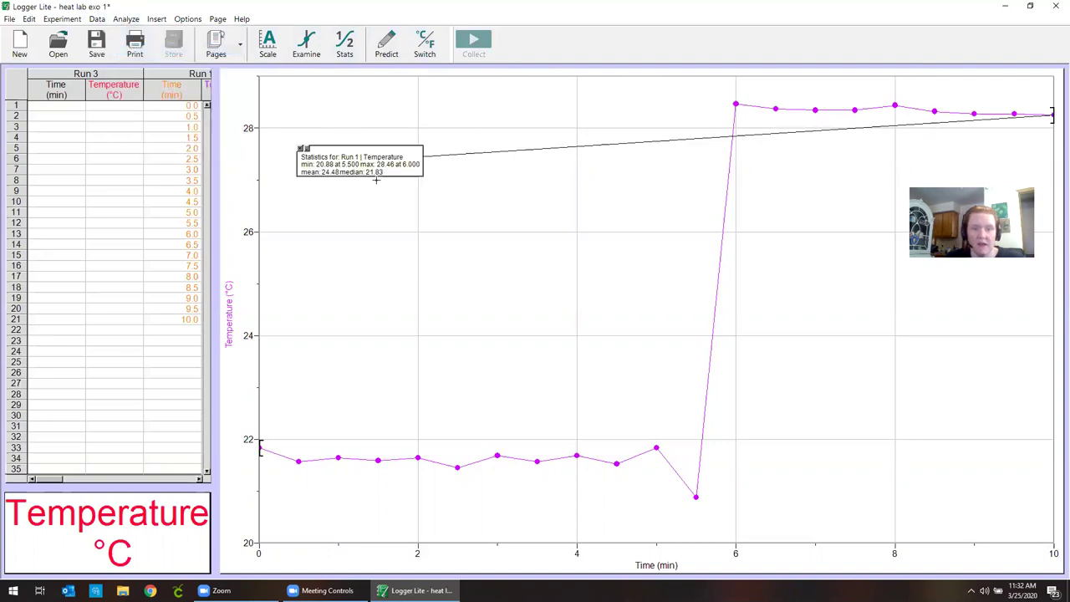
drag(386, 172, 539, 263)
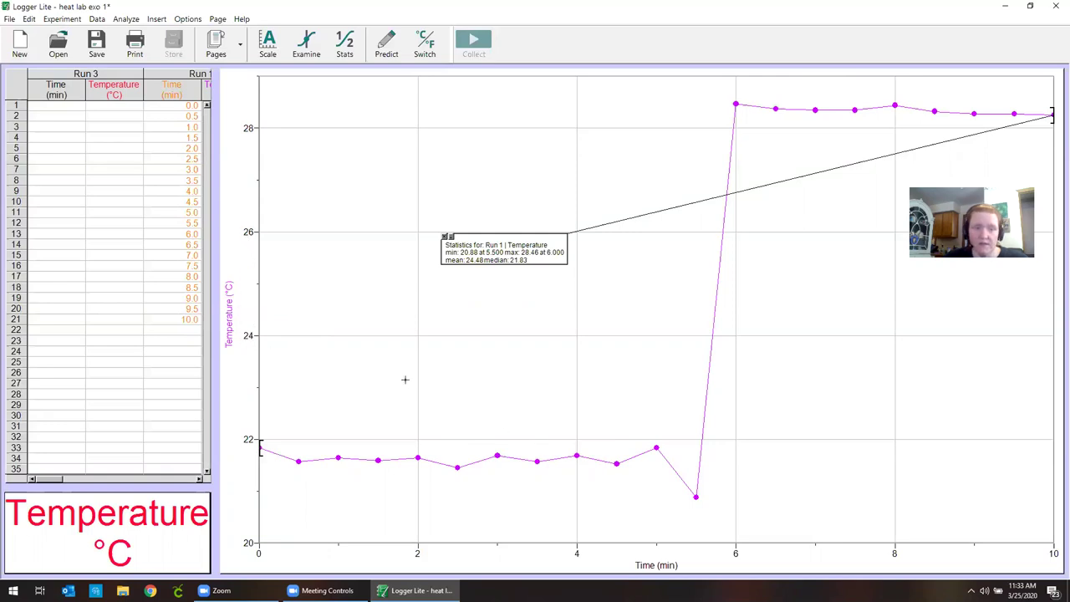
Select all 21 Run 1 Time and Temperature rows in the data table for copying.
click(200, 480)
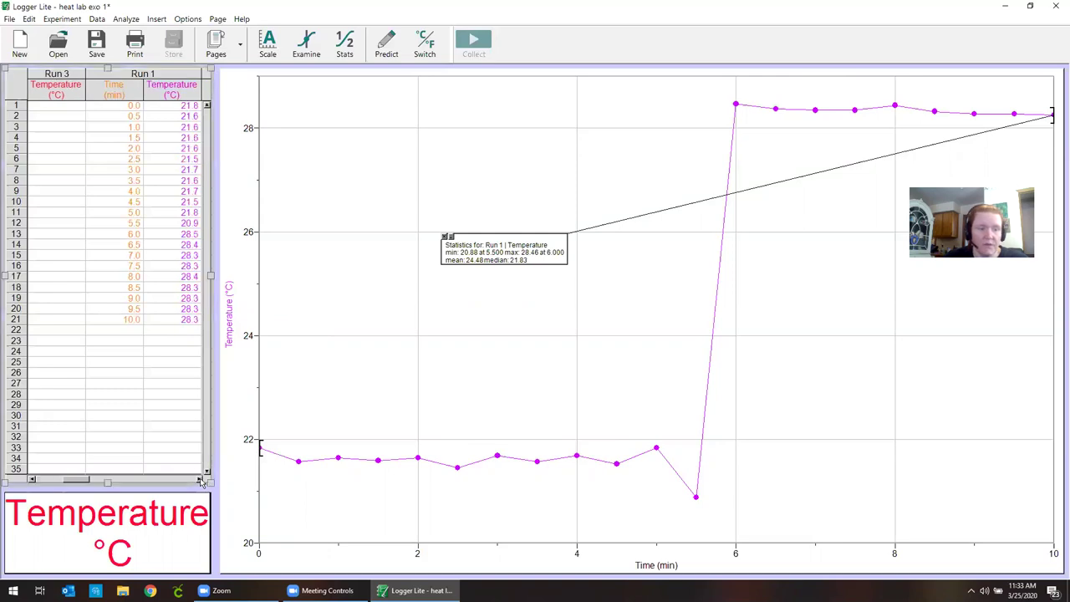
click(189, 224)
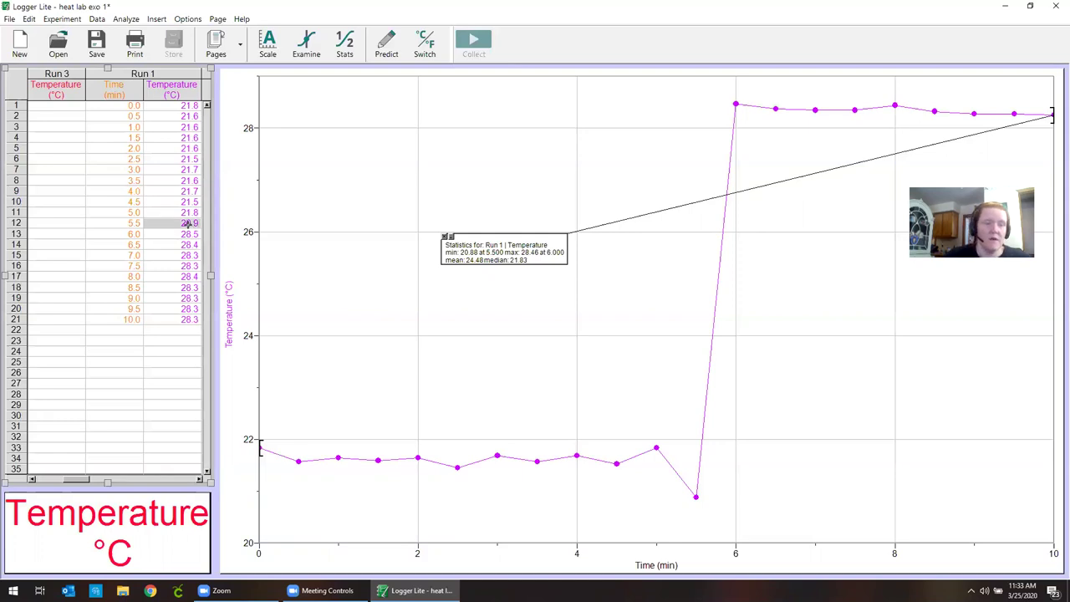
right_click(190, 226)
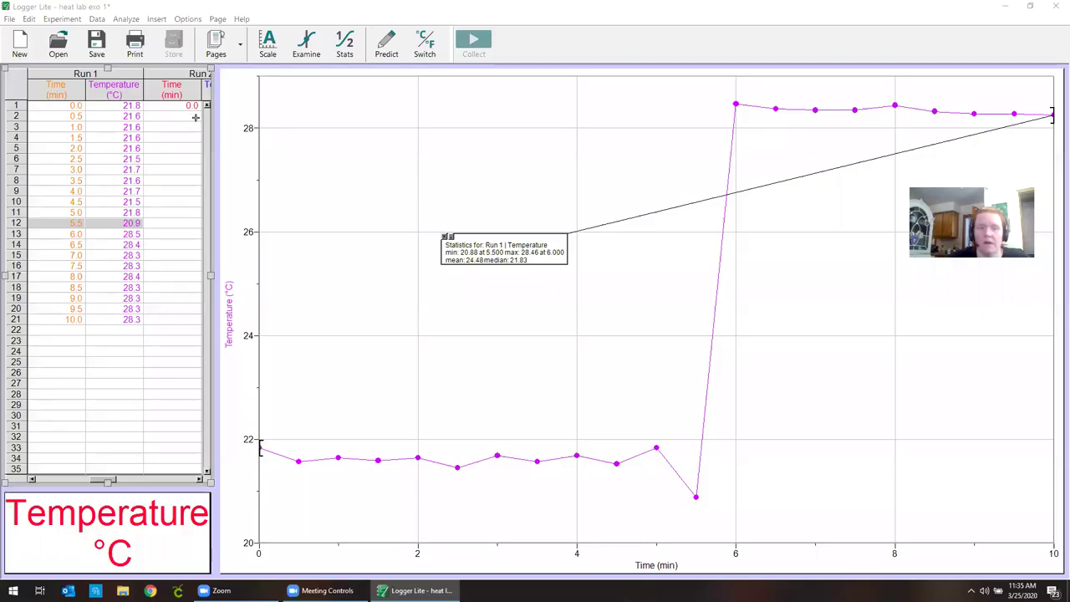
drag(57, 105, 131, 332)
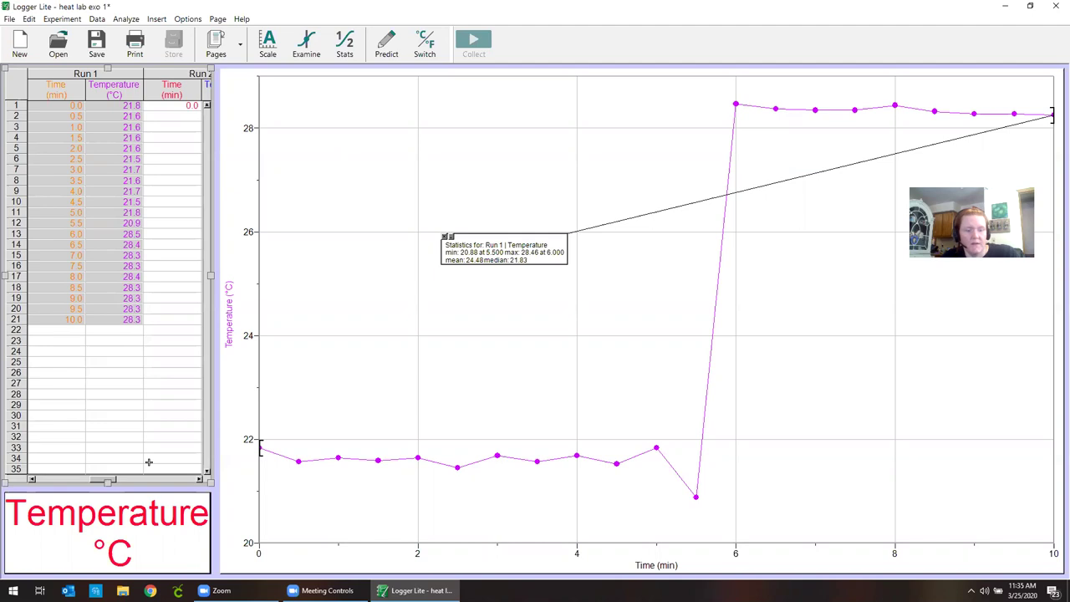
right_click(111, 286)
Copy the Run 1 data and launch Excel.
click(127, 346)
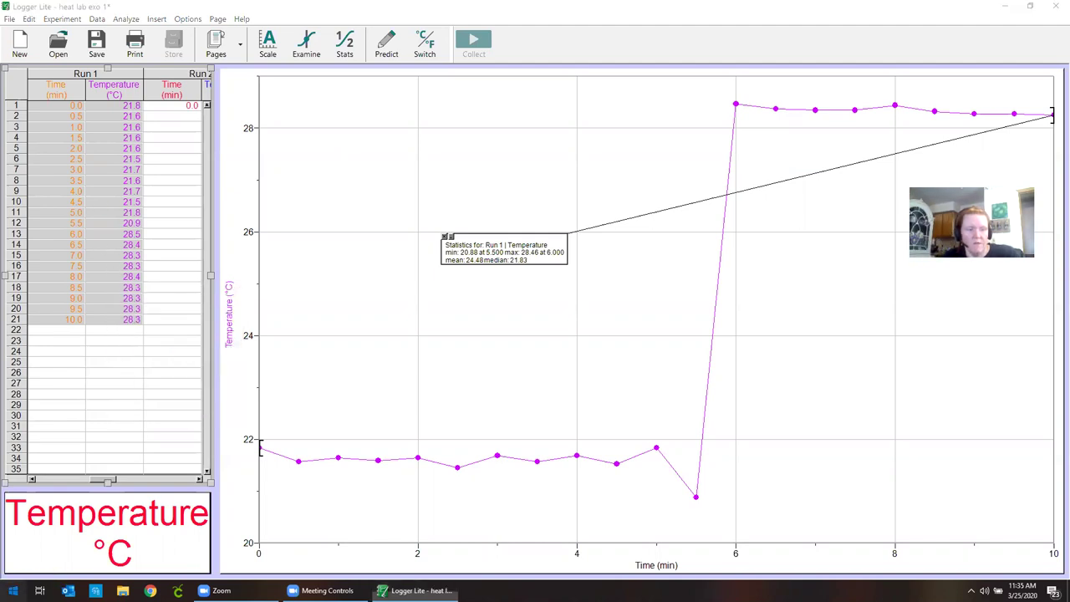
click(13, 590)
text(excel)
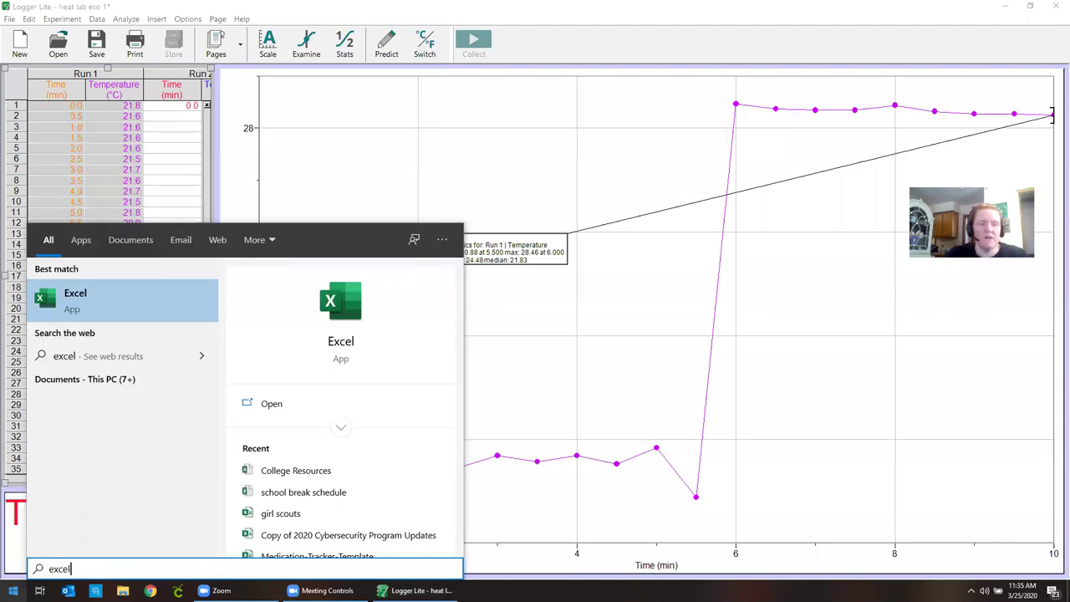
click(337, 318)
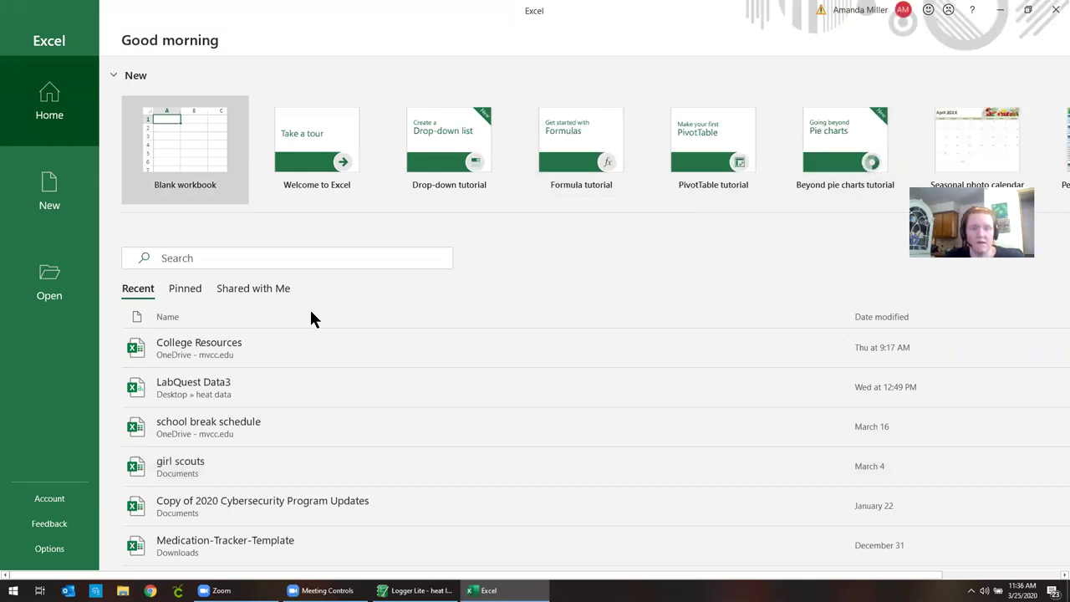
Paste the Logger Lite data into a new blank workbook.
click(225, 147)
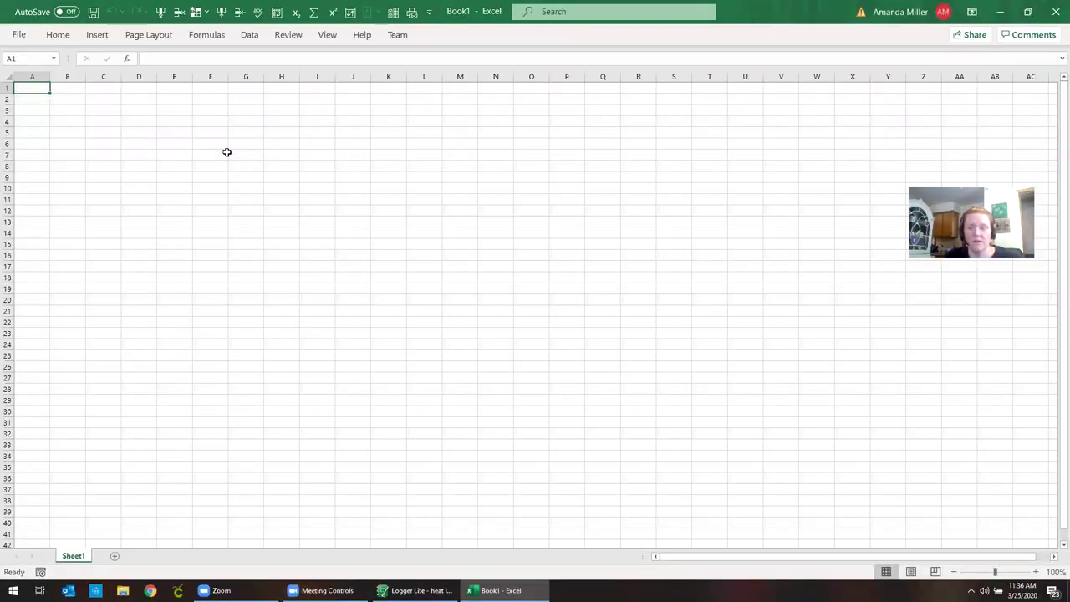
click(8, 77)
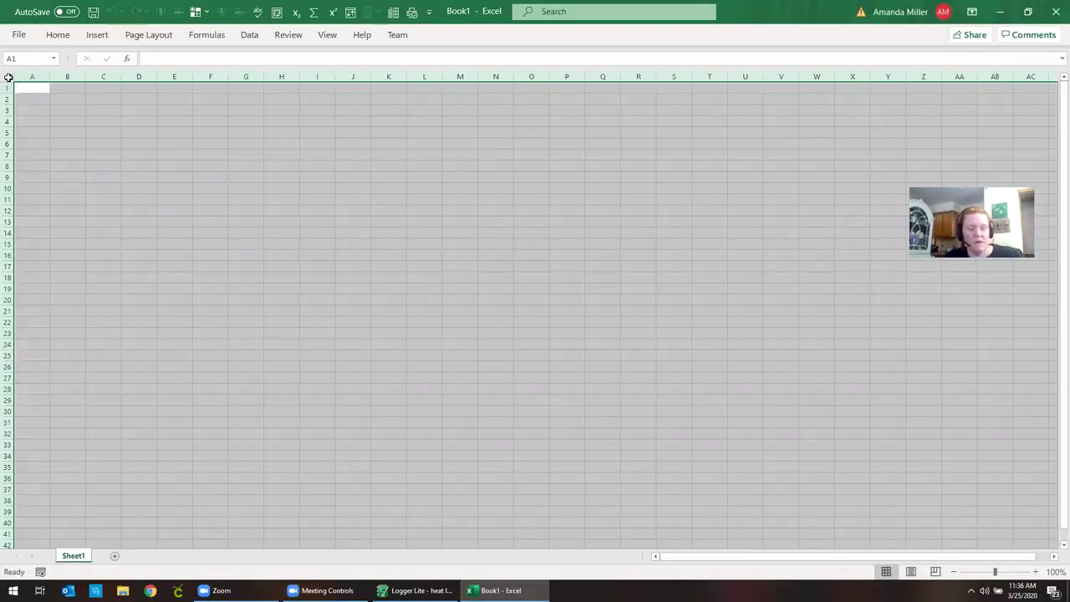
key(ctrl+v)
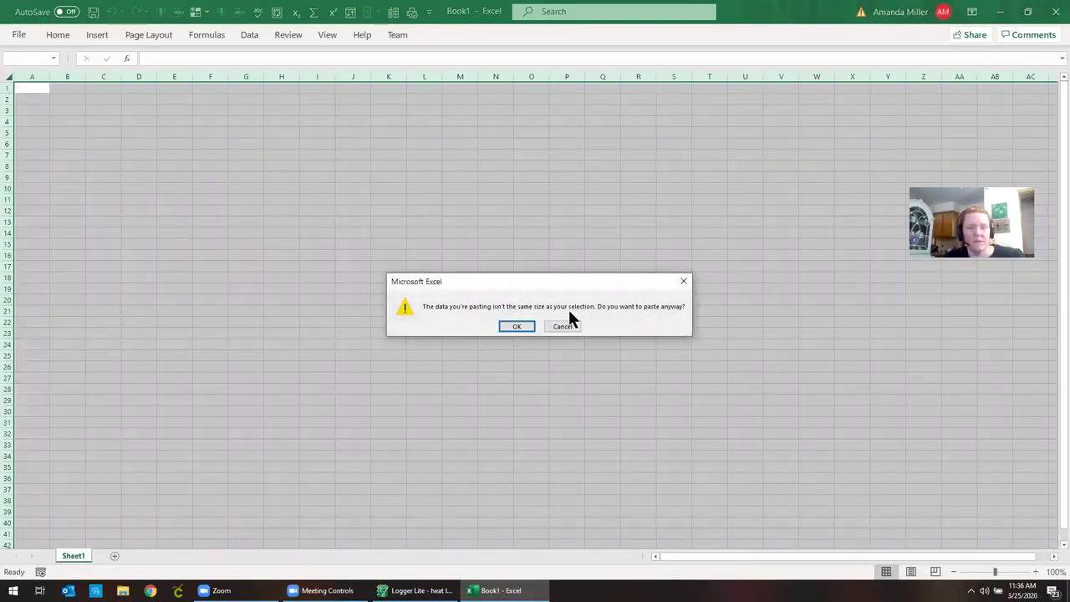
click(516, 326)
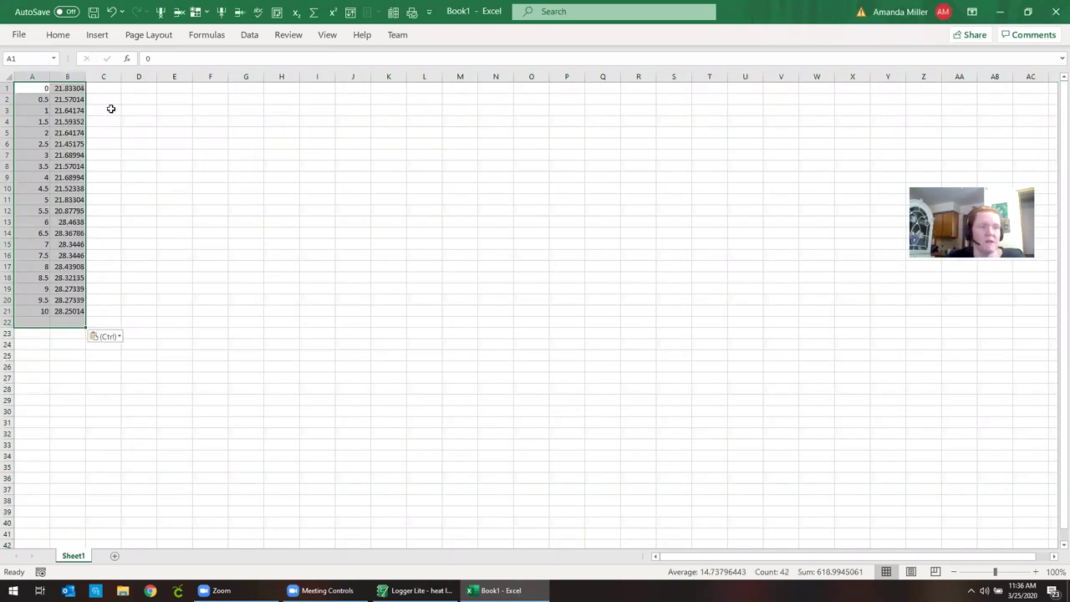
Insert a row above the data and add headings 'Time' in A1 and 'Temp' in B1.
click(111, 109)
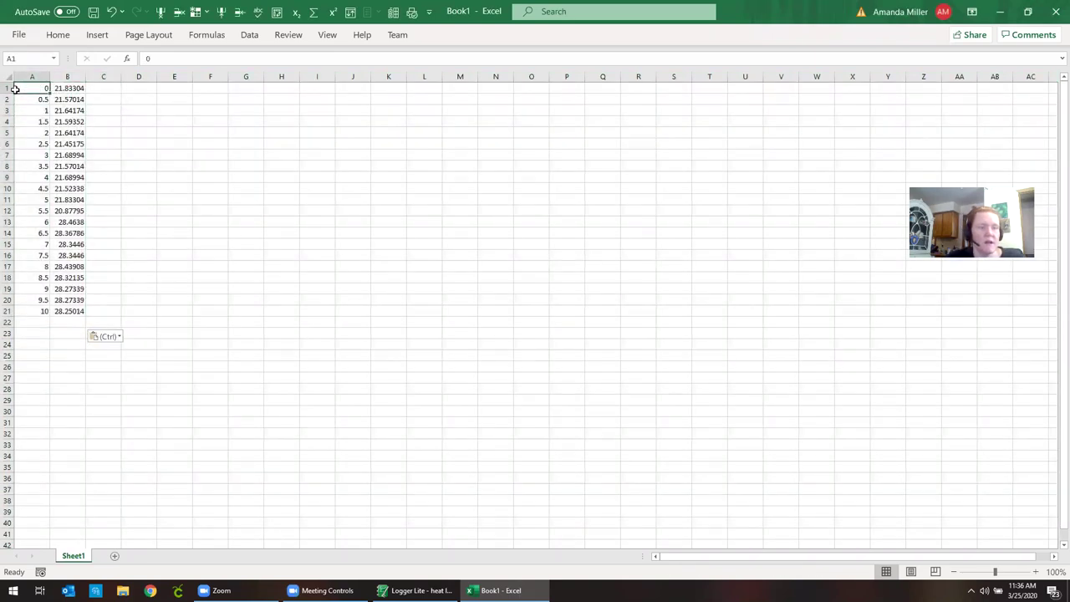
click(6, 87)
right_click(6, 88)
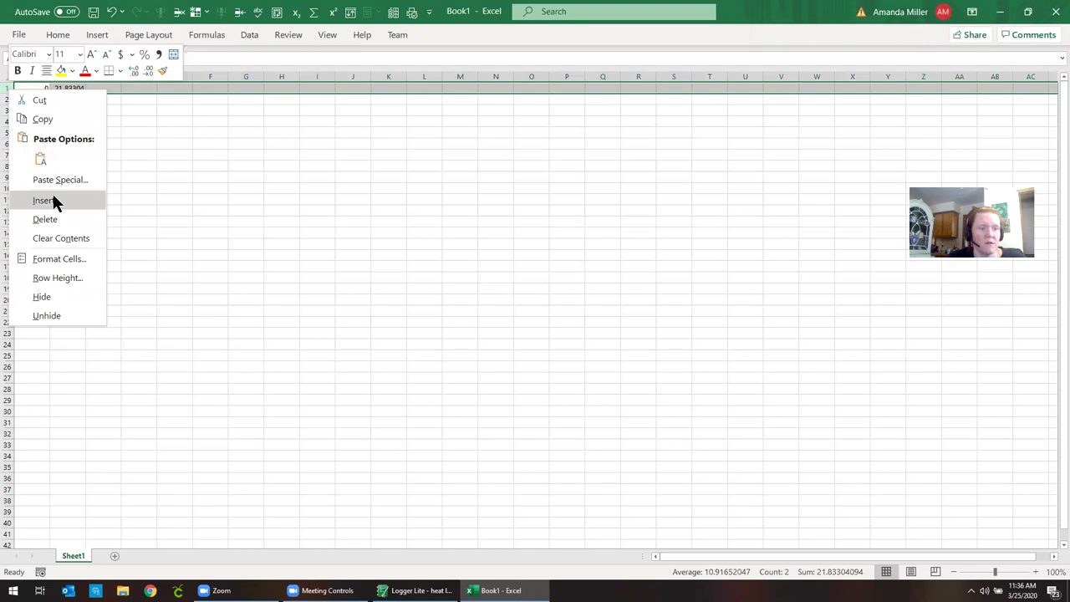
click(52, 196)
click(42, 88)
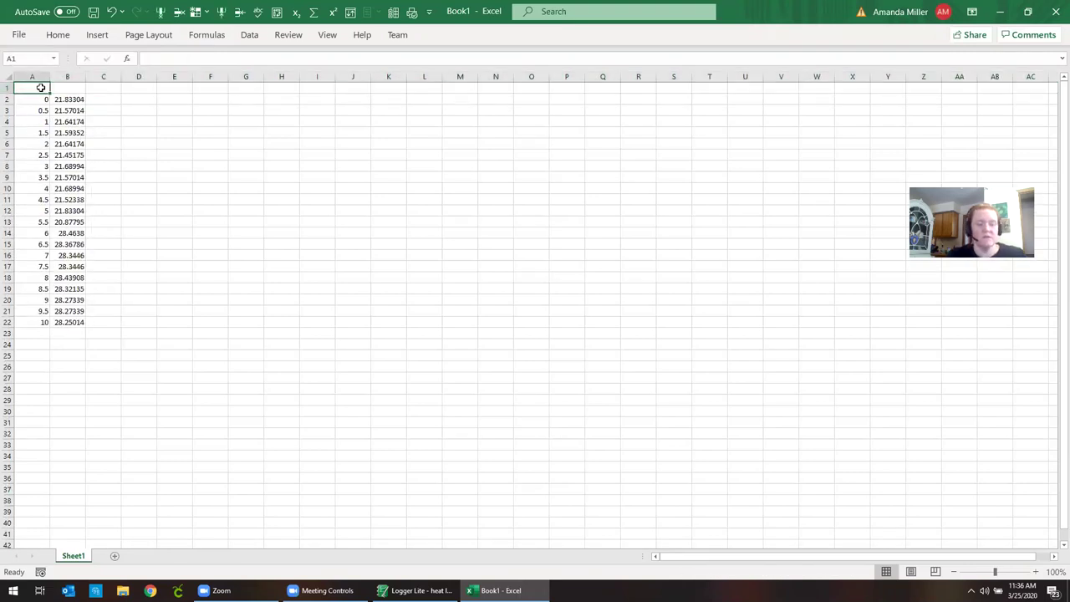
text(Time)
key(Tab)
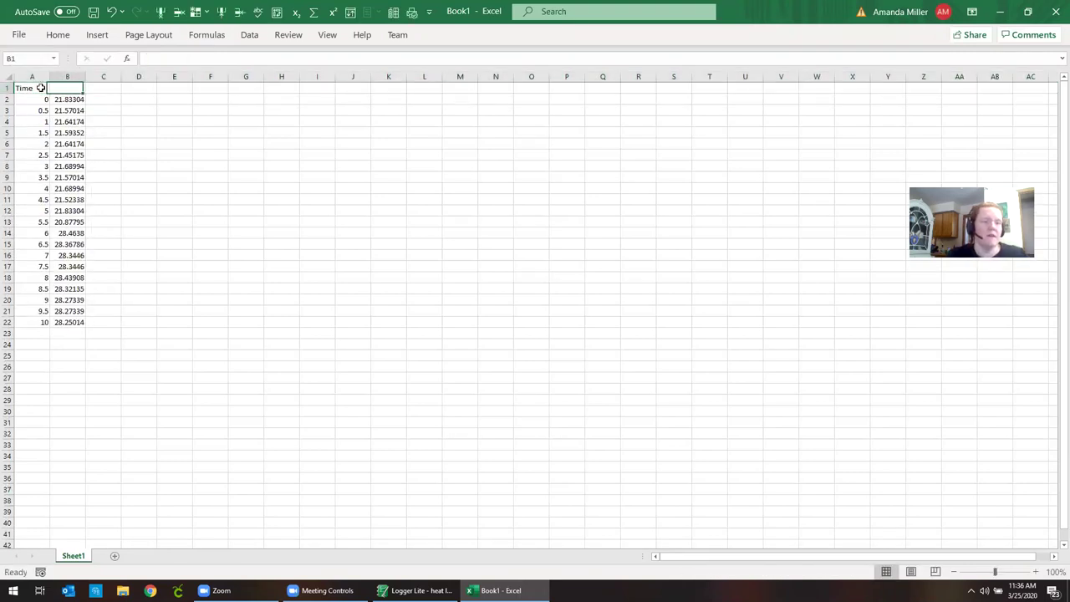
text(Temp)
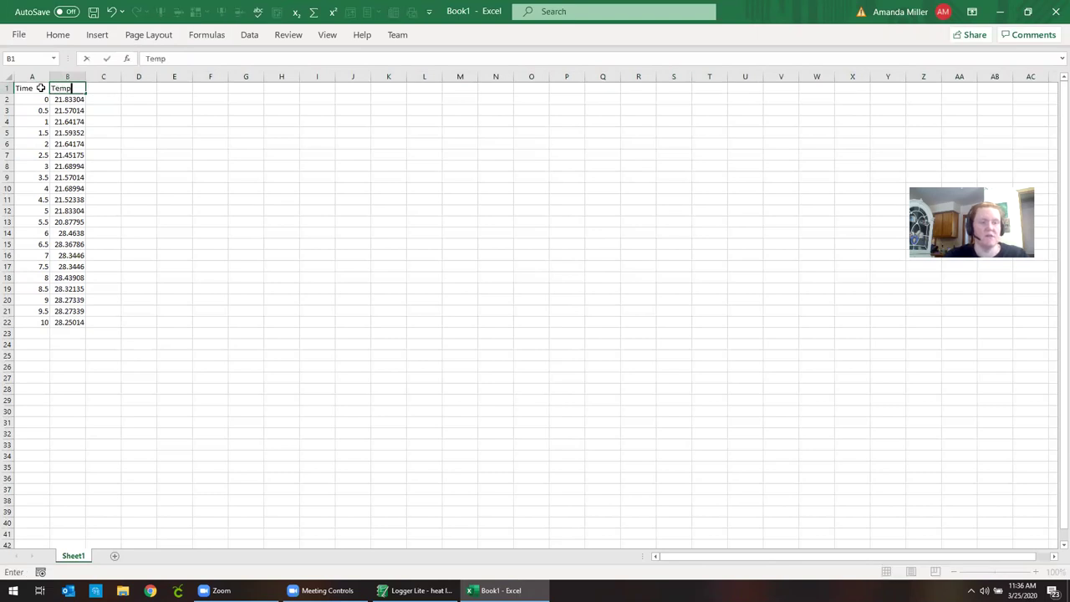
click(125, 143)
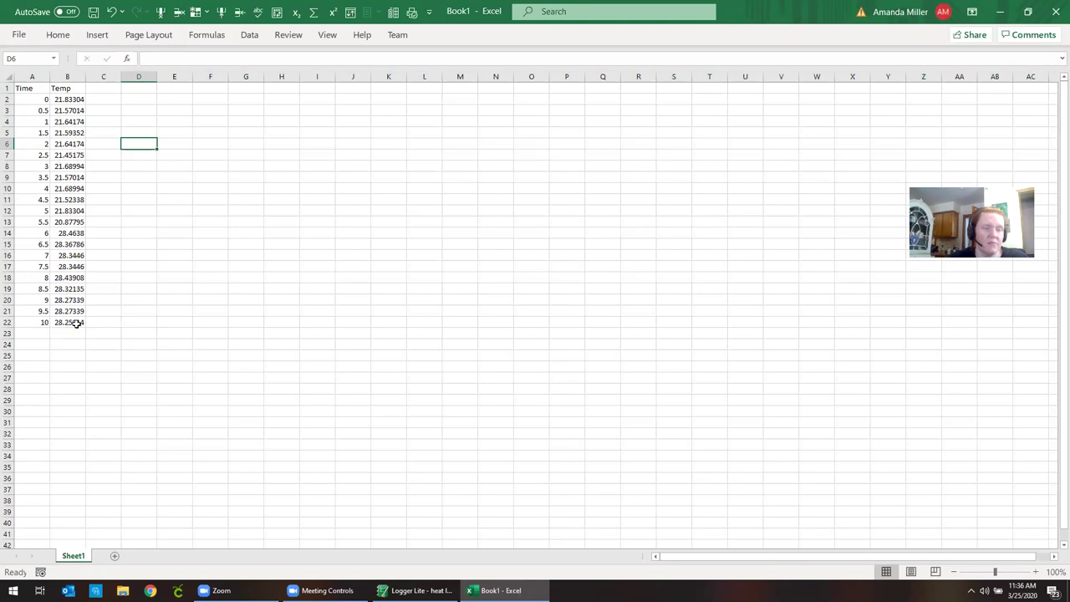
Format the Temp values in column B as numbers with two decimal places.
drag(71, 100, 71, 322)
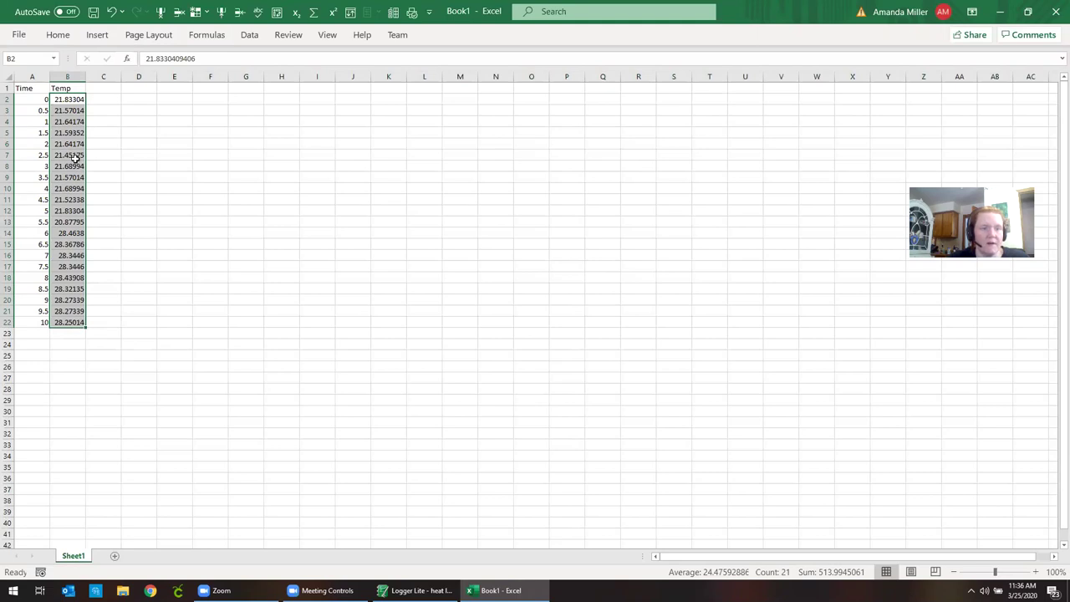
right_click(76, 158)
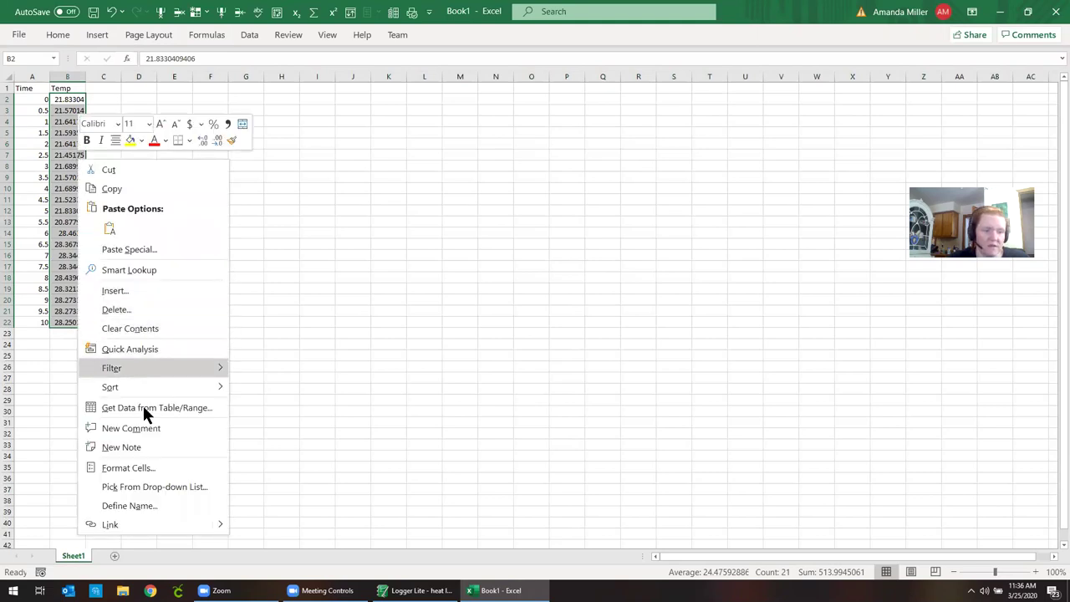
key(Escape)
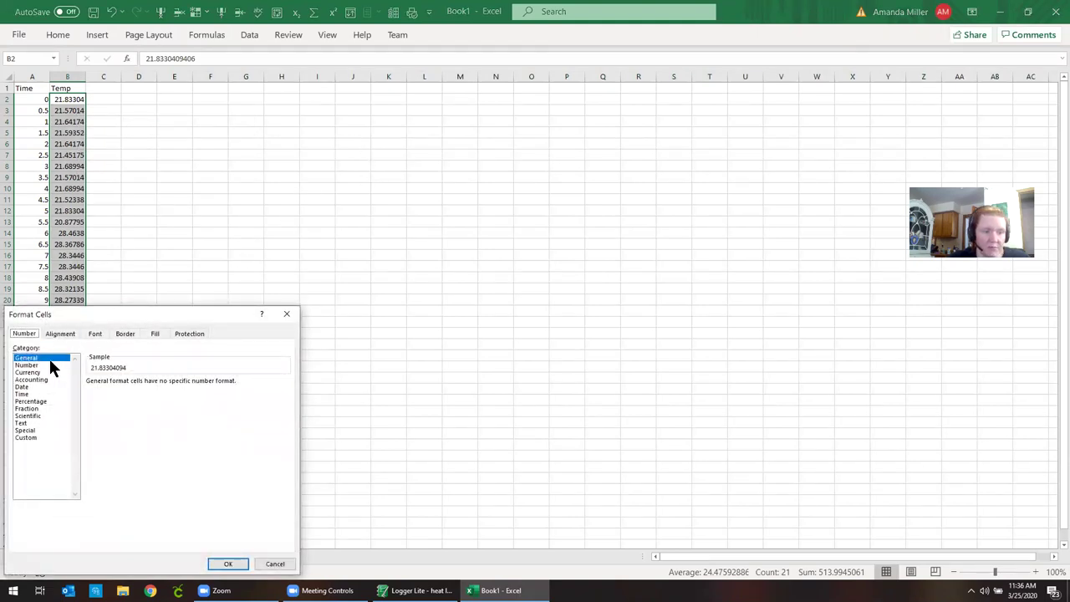
click(50, 365)
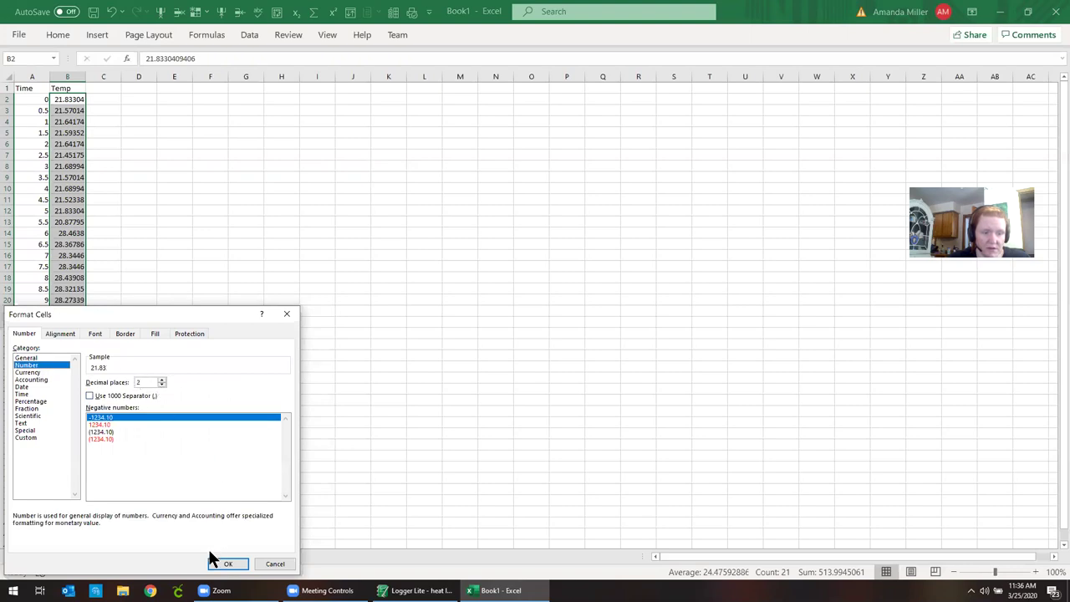
click(224, 564)
Widen column B slightly and select the Time and Temp data in A2:B22.
click(281, 243)
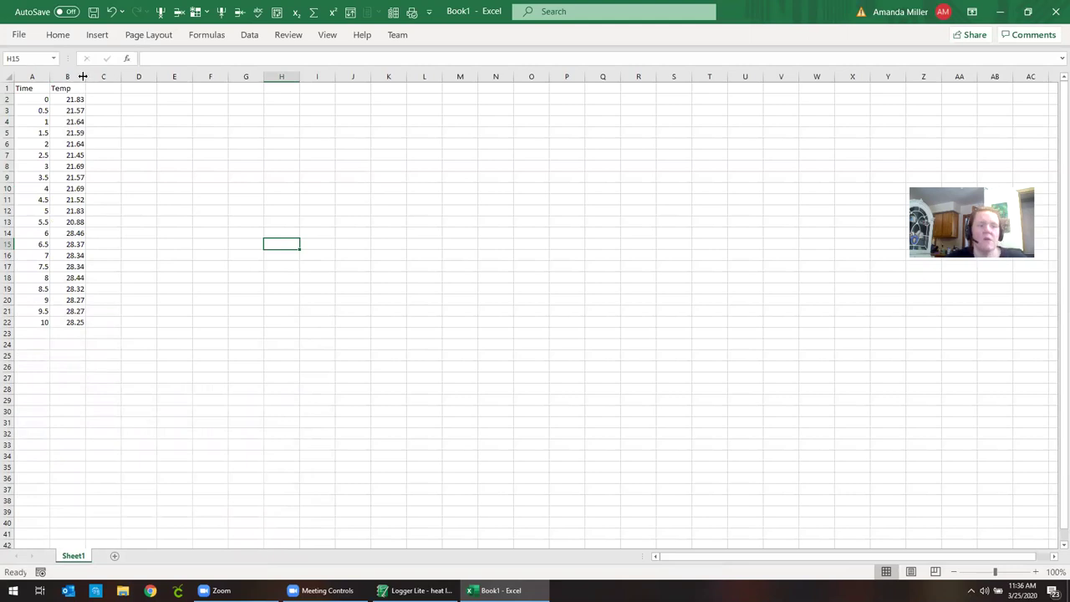
drag(84, 76, 54, 81)
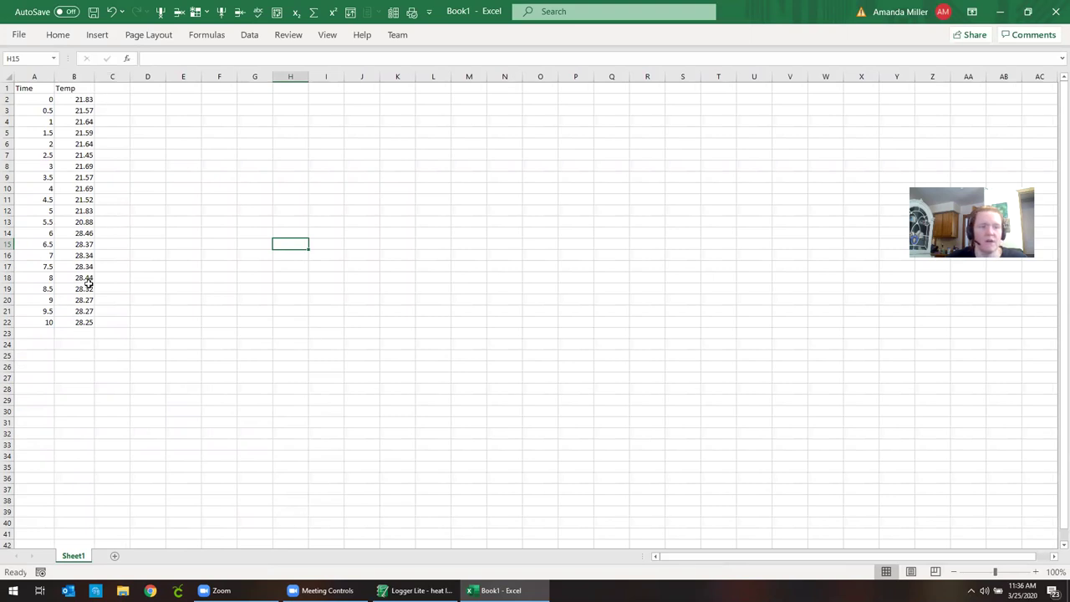
drag(88, 322, 7, 100)
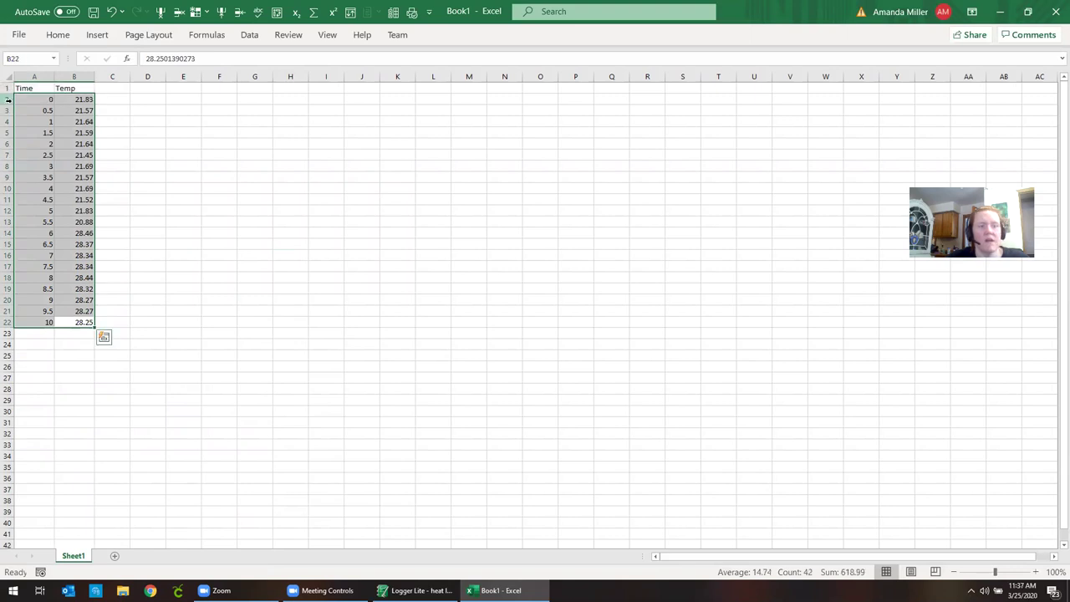
Insert a scatter chart of Temp against Time.
right_click(64, 150)
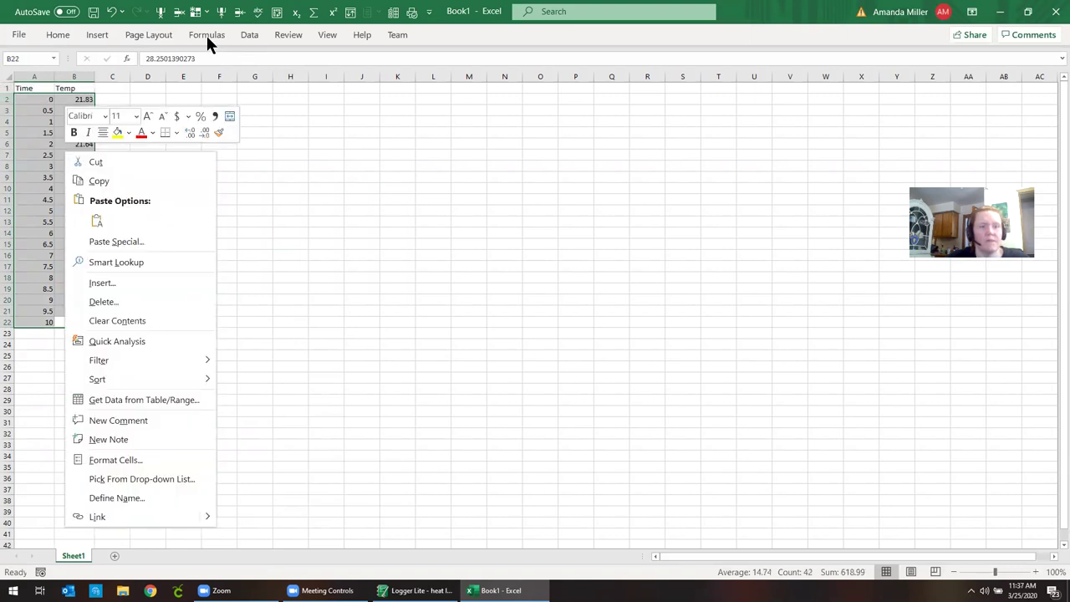
click(104, 36)
click(107, 33)
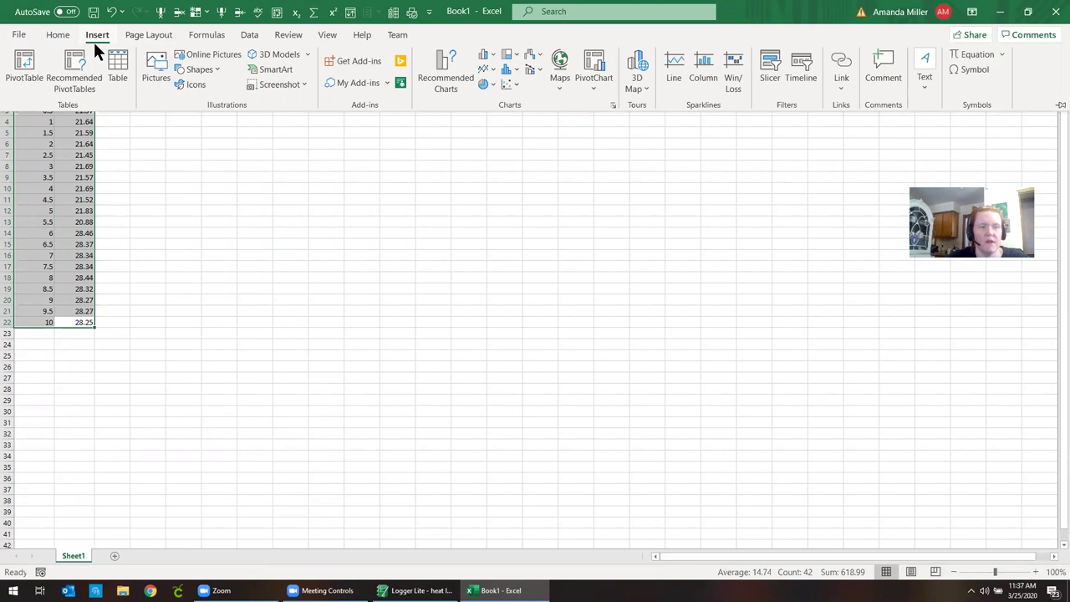
click(507, 87)
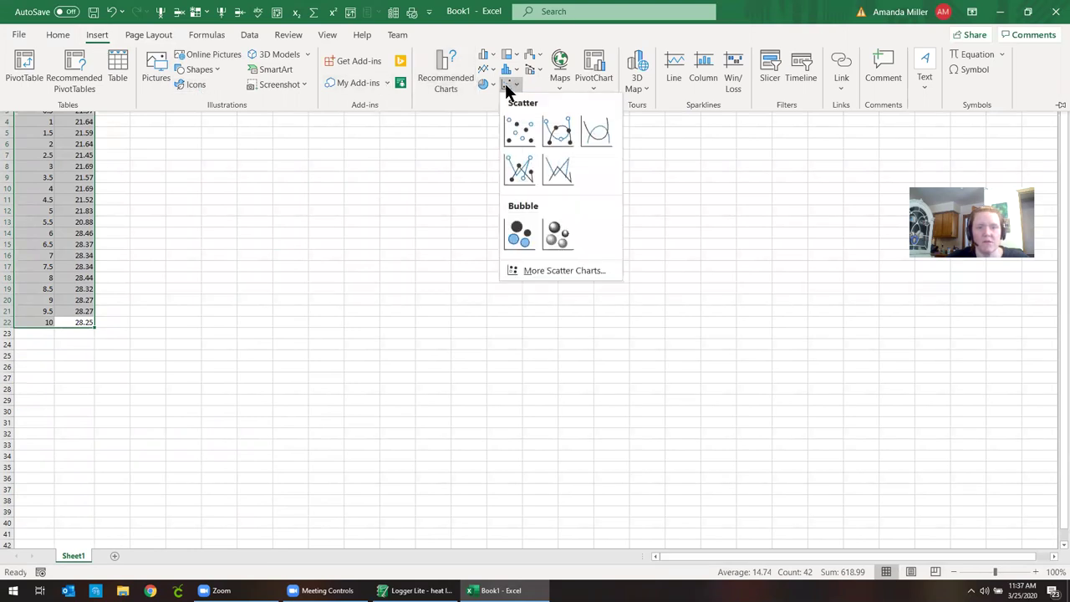
click(513, 137)
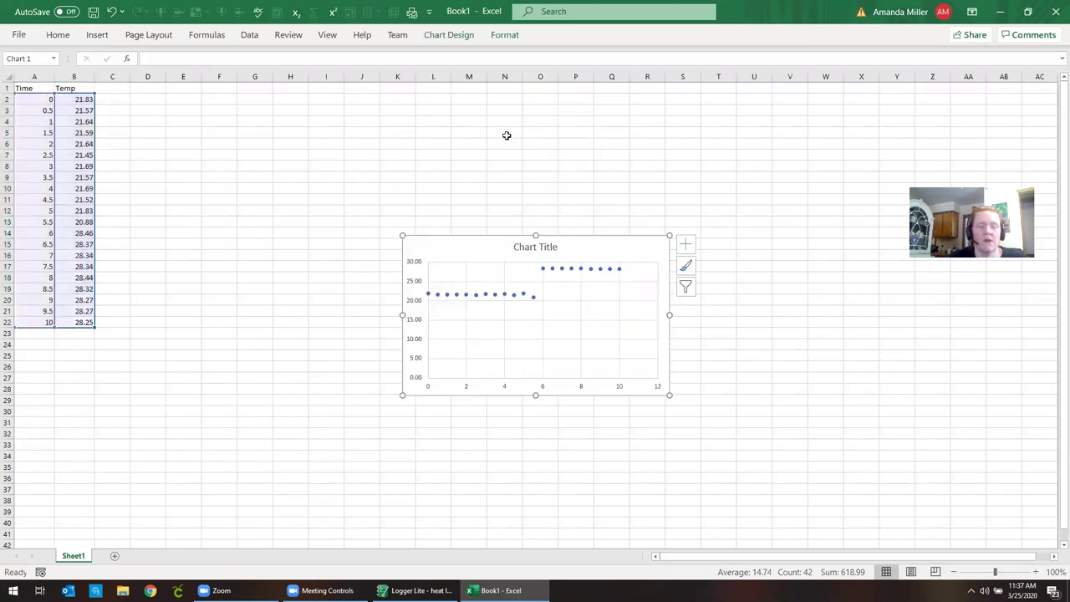
Move the scatter chart to its own new sheet, Chart1.
double_click(491, 251)
right_click(490, 248)
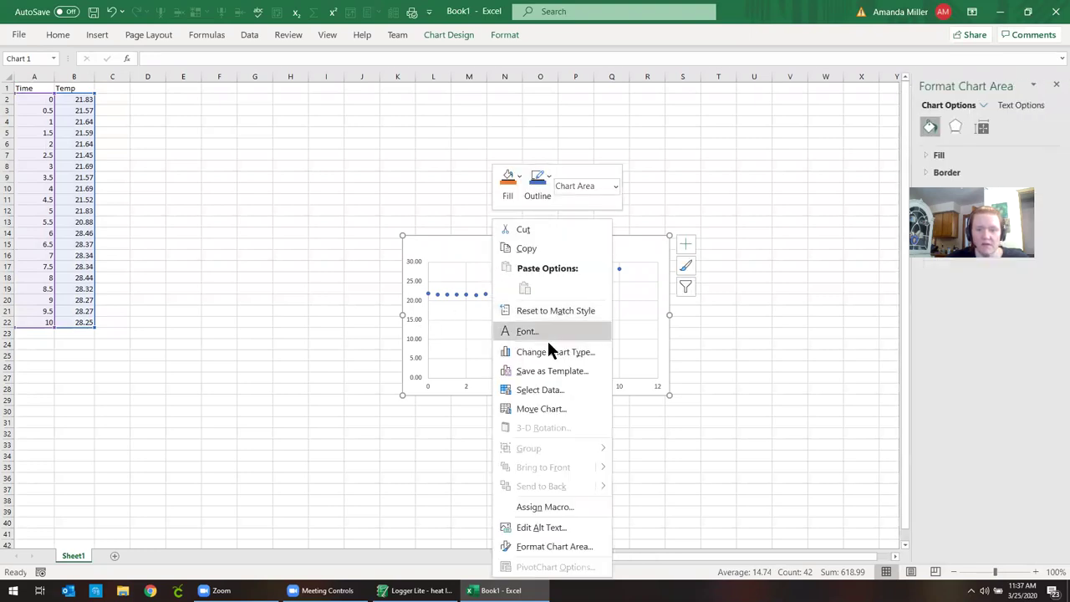
click(549, 408)
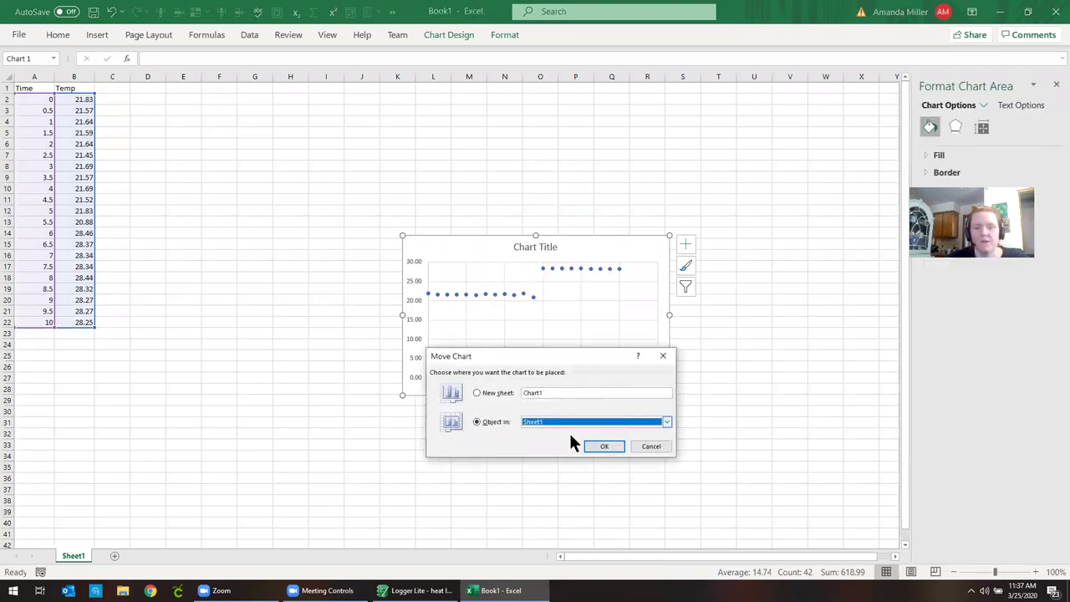
click(499, 394)
click(599, 448)
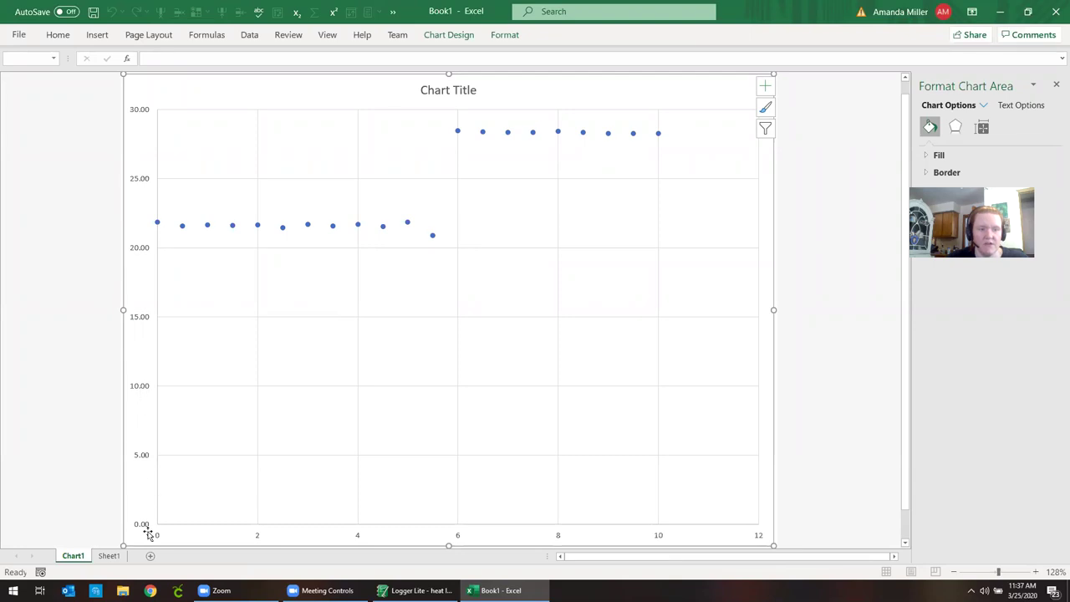
Open Format Axis for the vertical Temp axis and select its Minimum bound value.
right_click(143, 252)
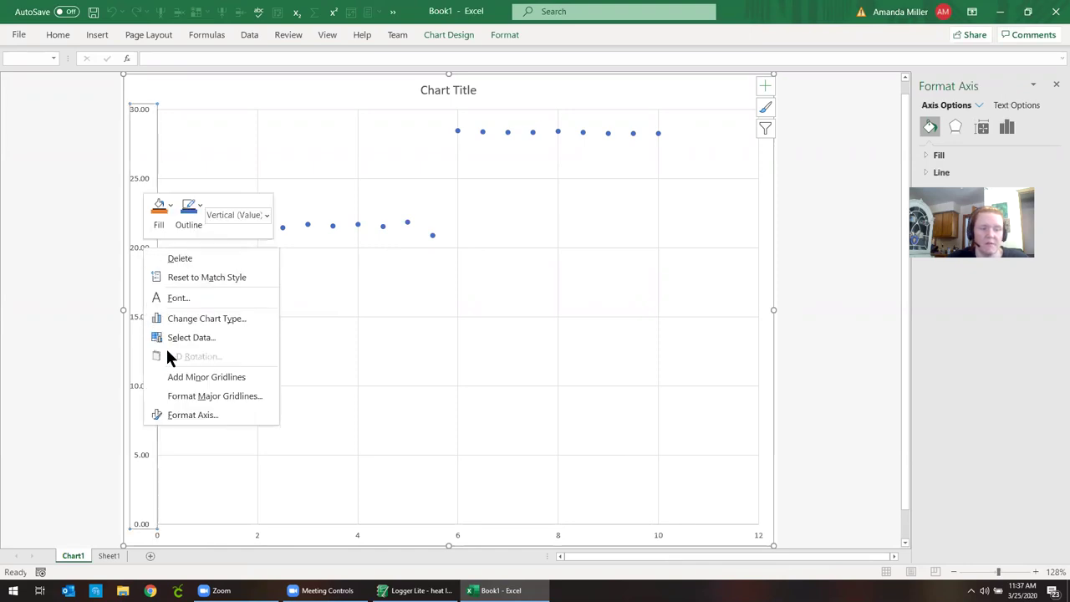
click(180, 410)
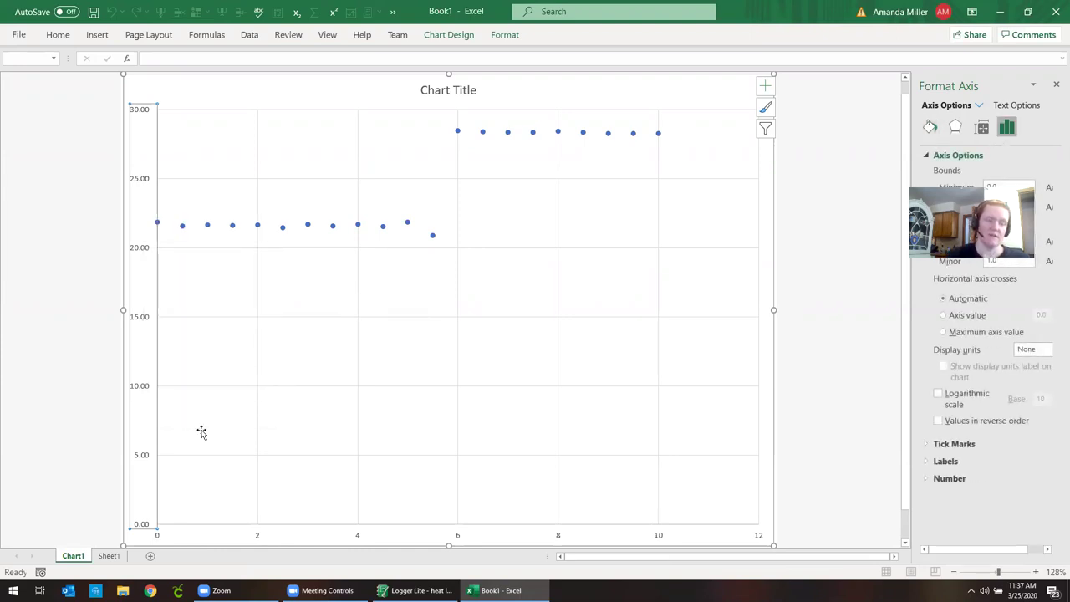
right_click(139, 523)
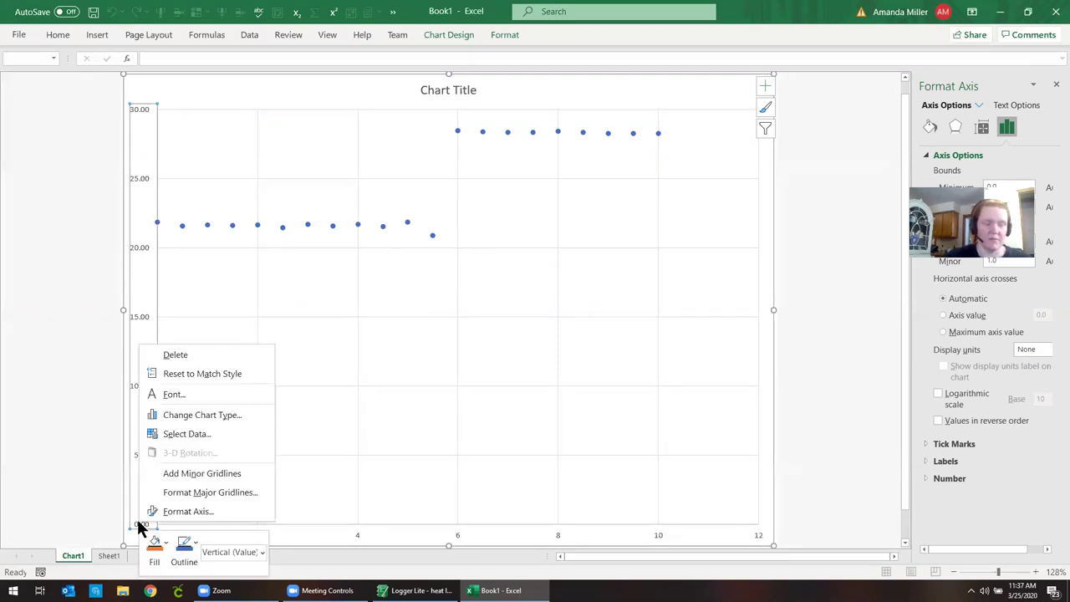
click(39, 481)
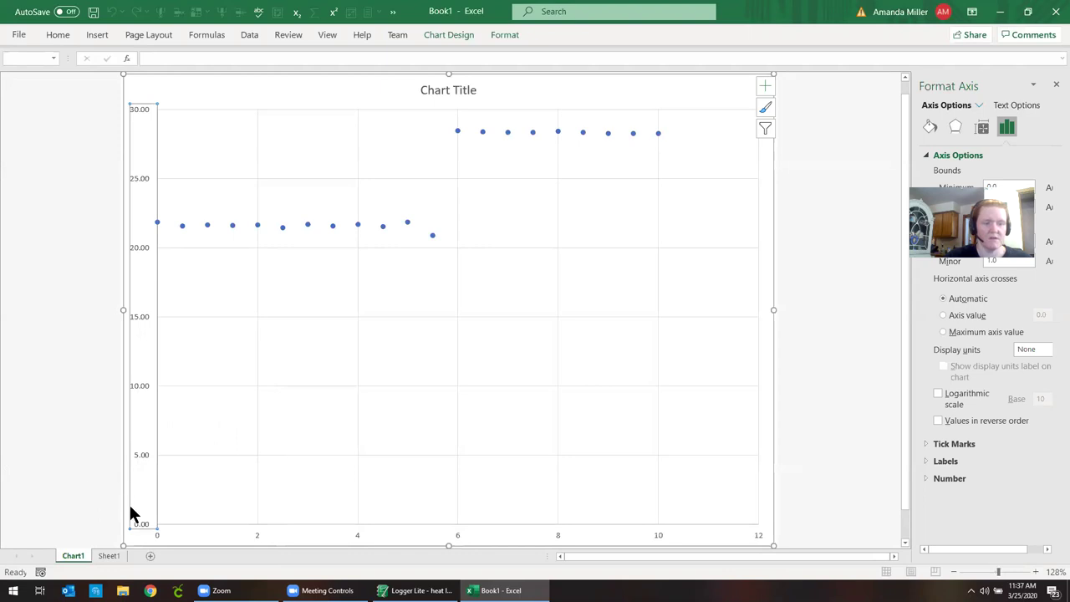
right_click(139, 521)
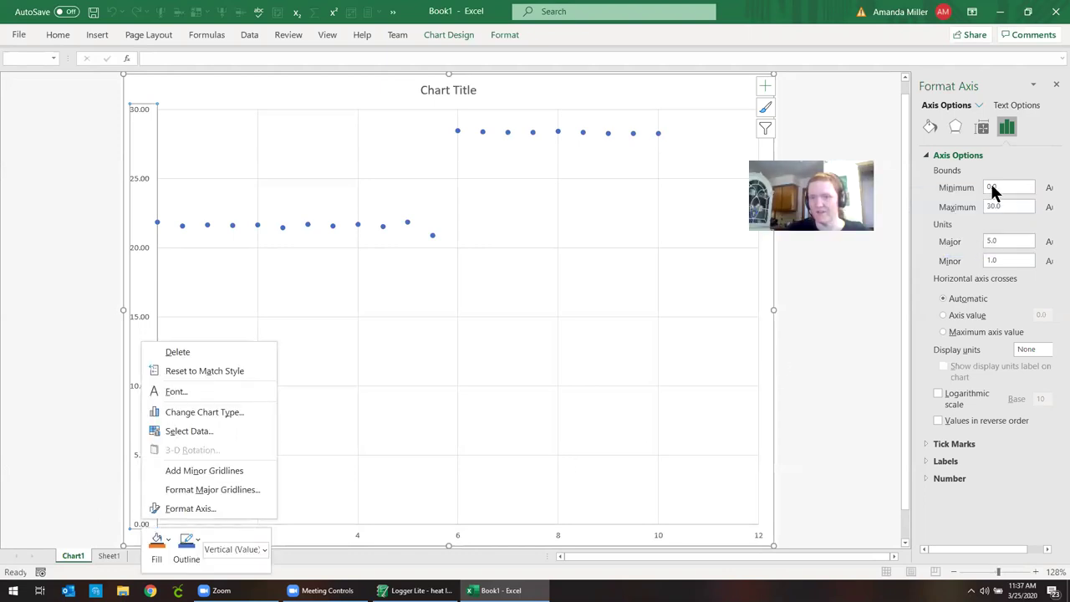
click(994, 194)
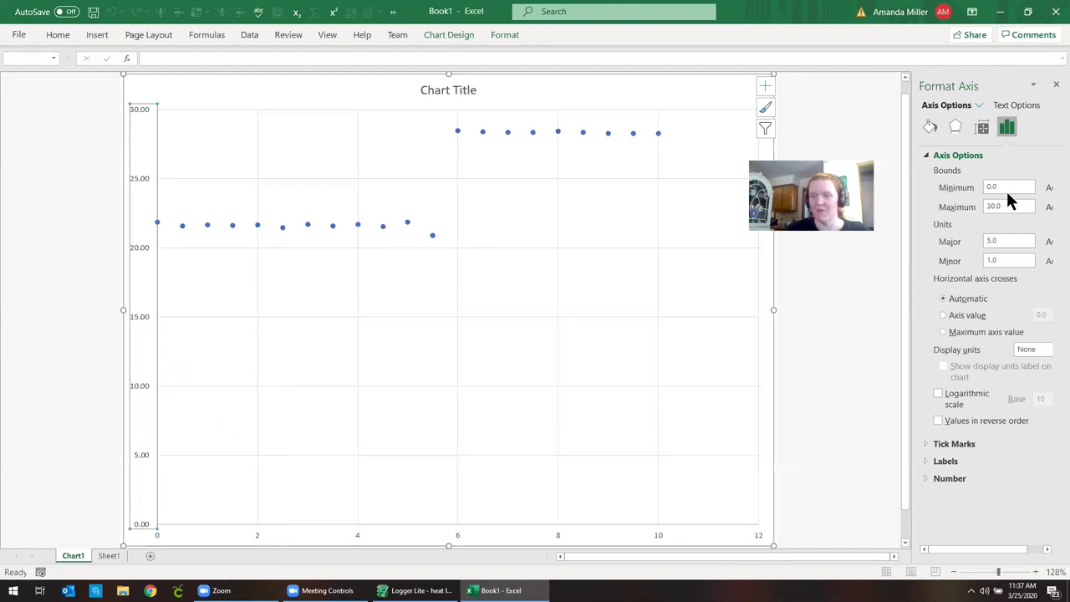
drag(1006, 189, 969, 192)
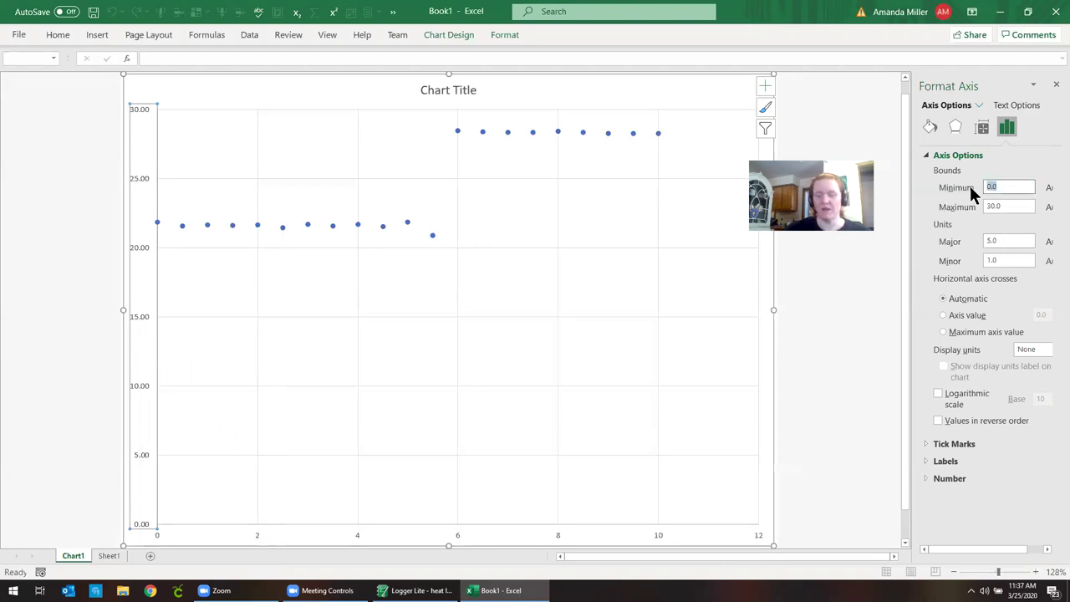
Set the Temp axis minimum to 20 and pick out the low point at 5.5.
text(20)
key(Return)
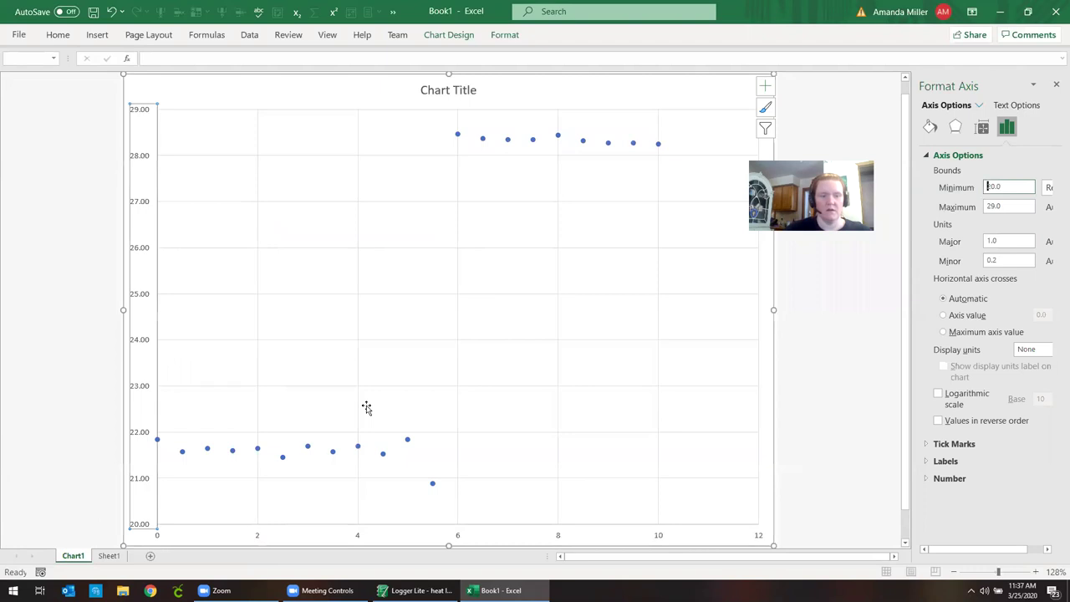
click(433, 485)
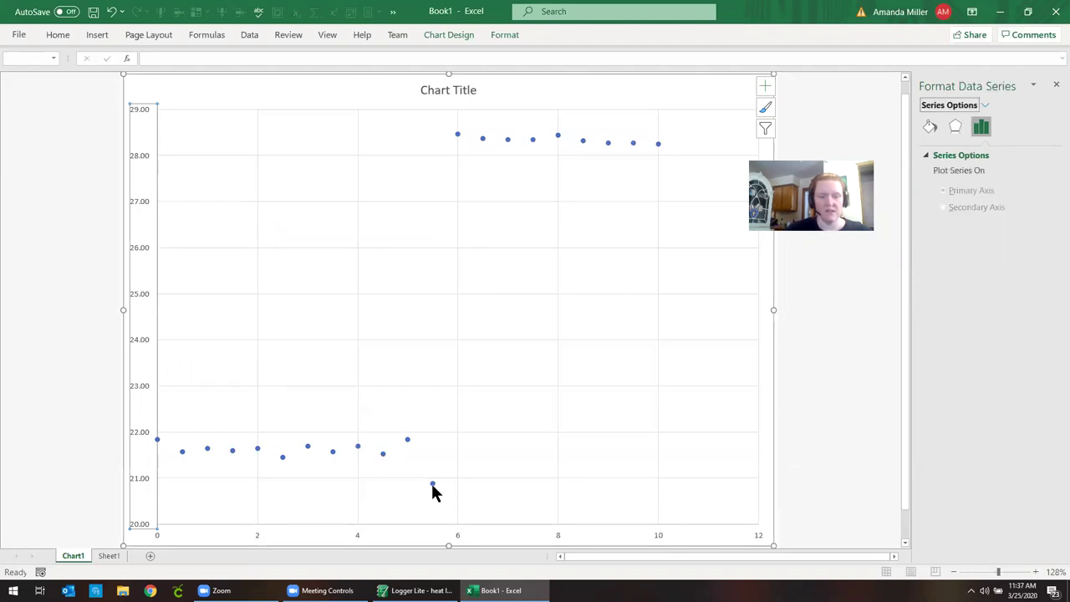
click(433, 485)
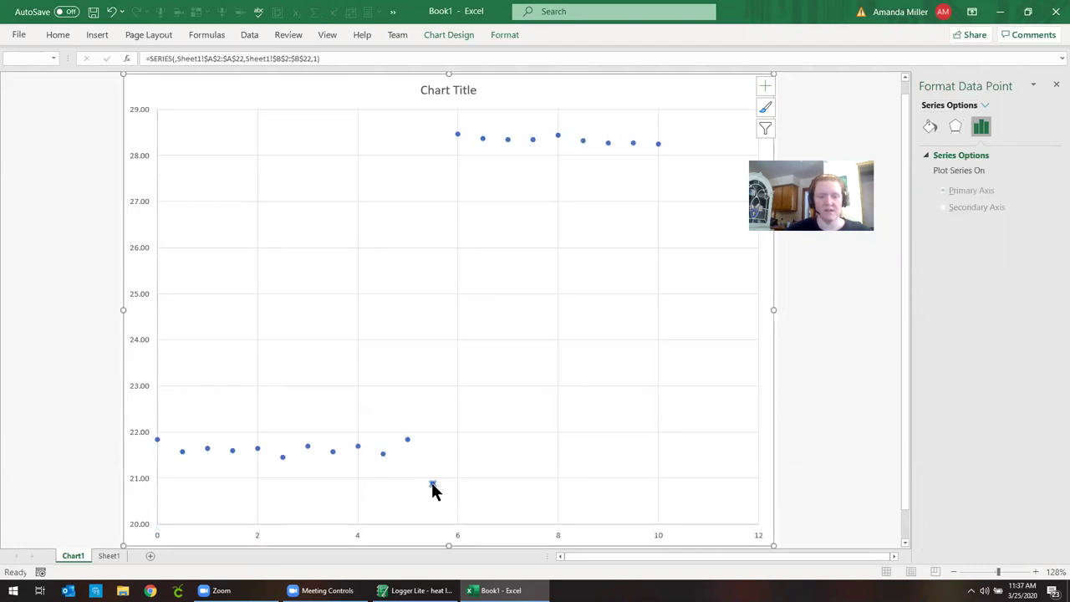
Delete the 5.5 min, 20.88 °C reading in A13:B13 on Sheet1, shifting cells up.
click(109, 556)
click(102, 254)
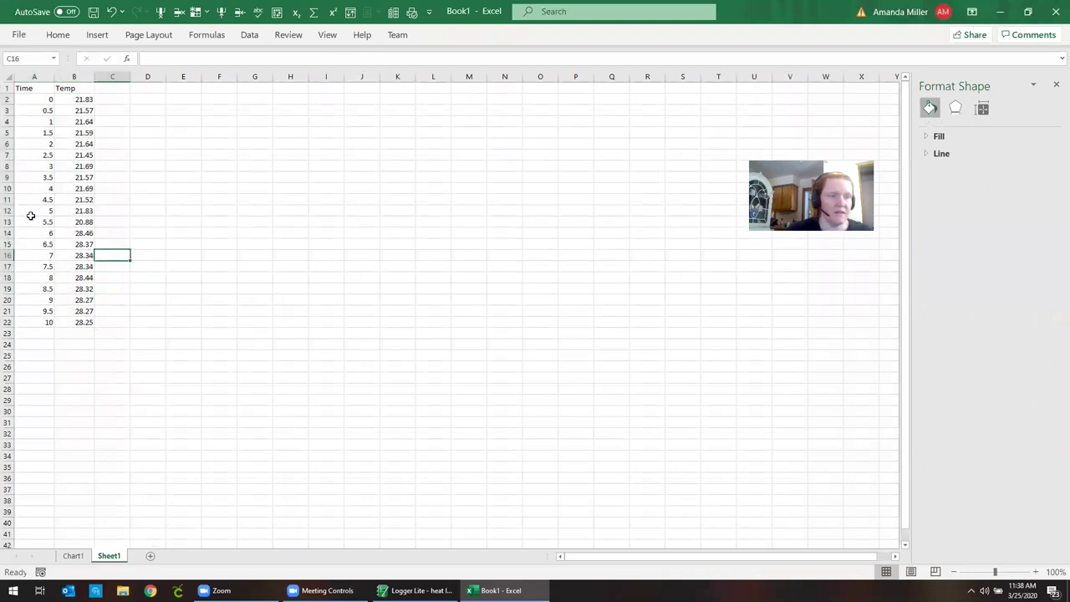
drag(30, 220, 94, 224)
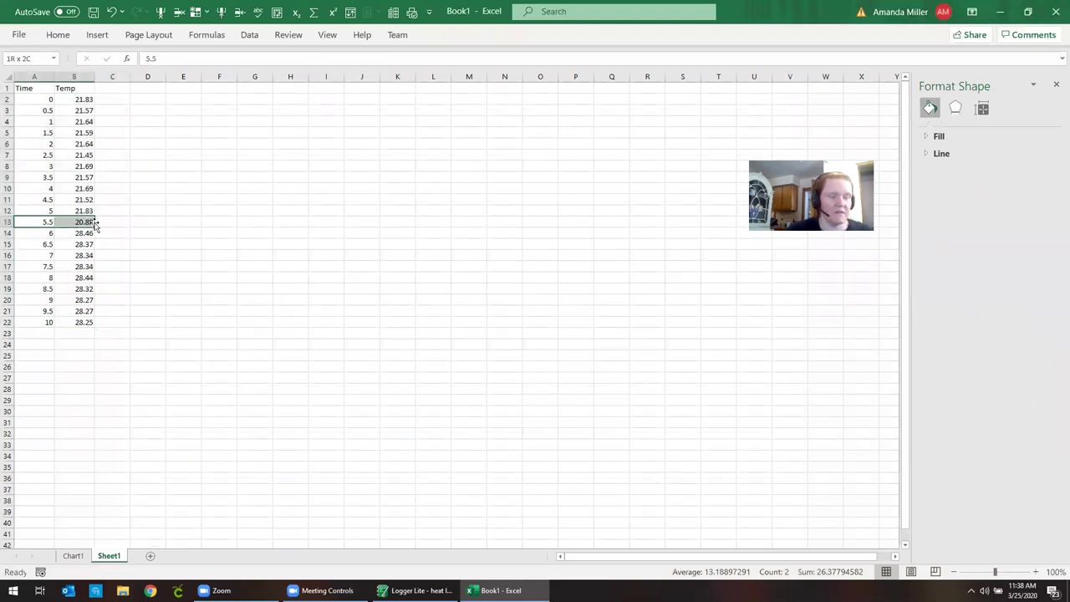
right_click(20, 222)
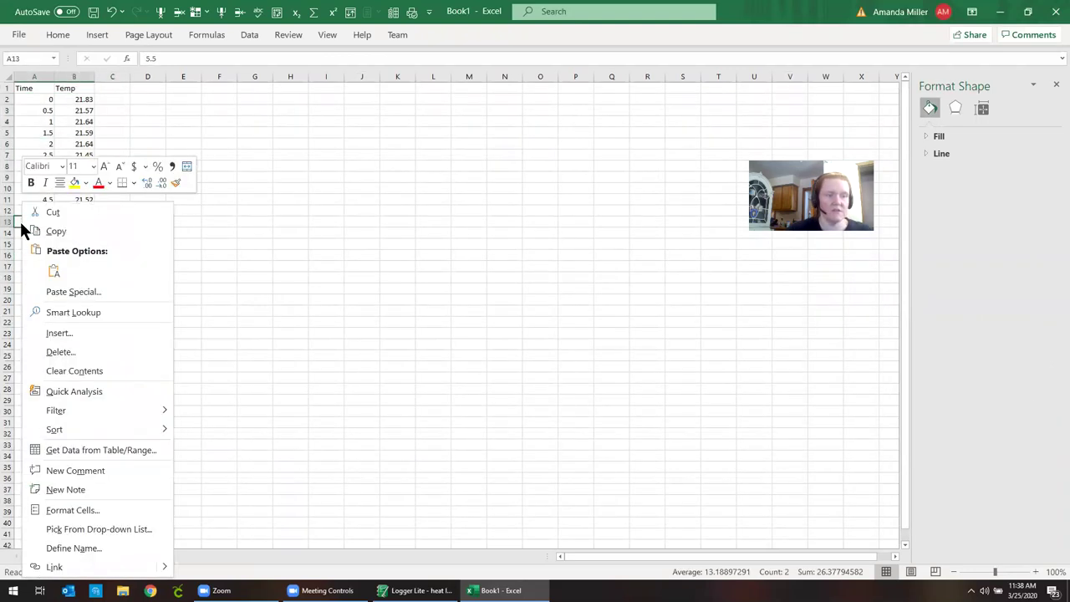
click(90, 351)
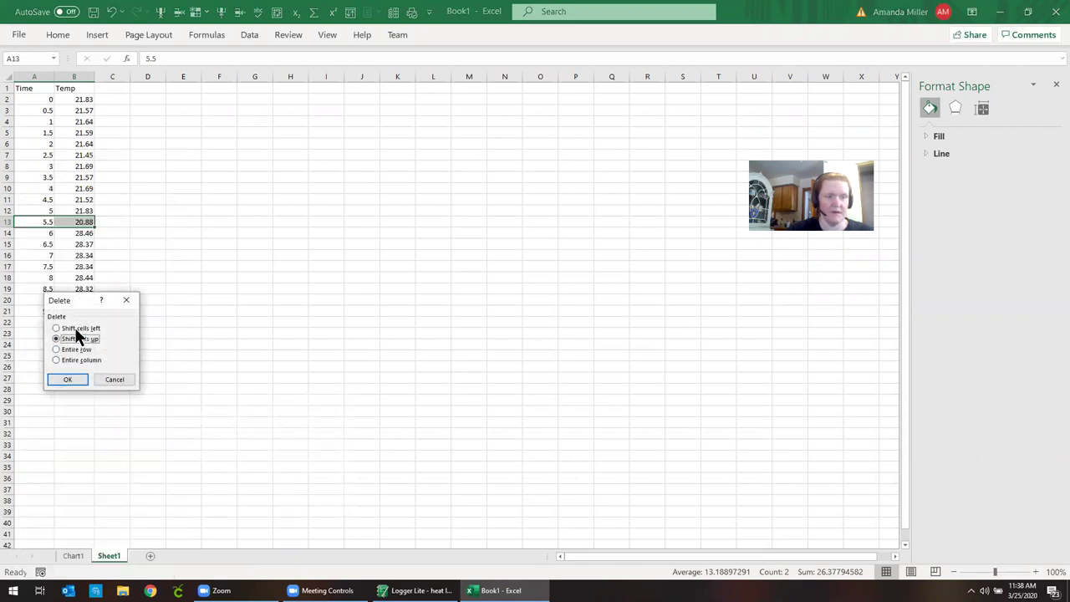
click(75, 378)
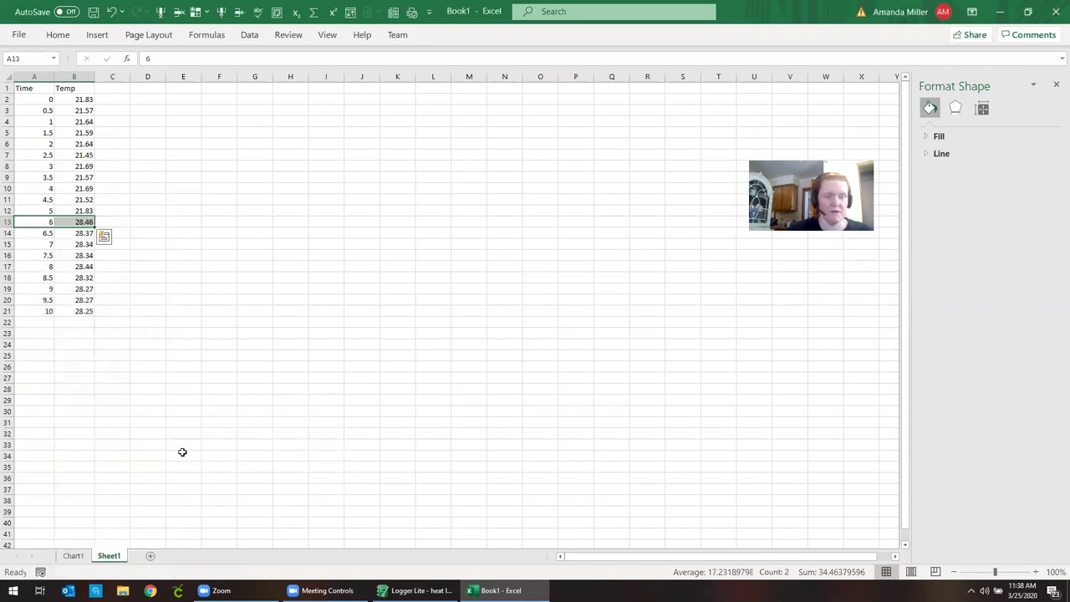
click(77, 556)
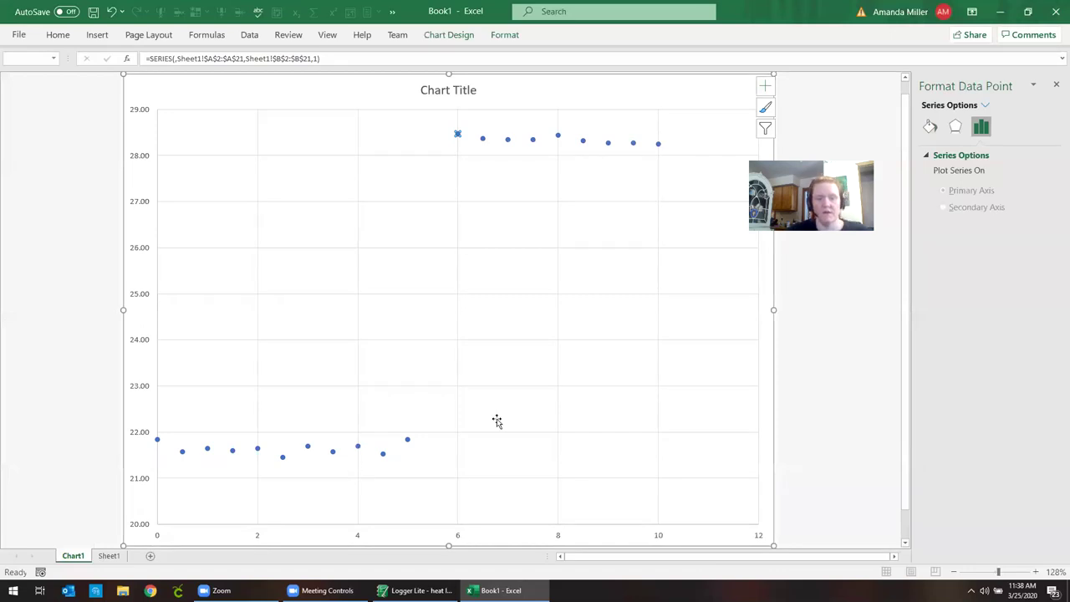
Add minor gridlines for the temperature axis on the Chart1 scatter plot.
click(578, 466)
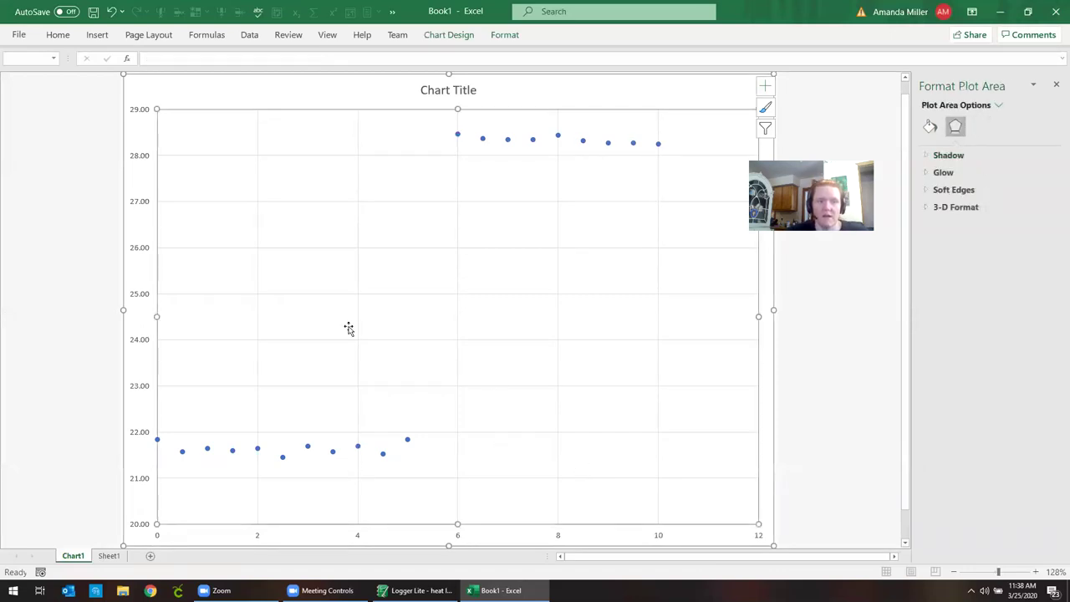
right_click(141, 248)
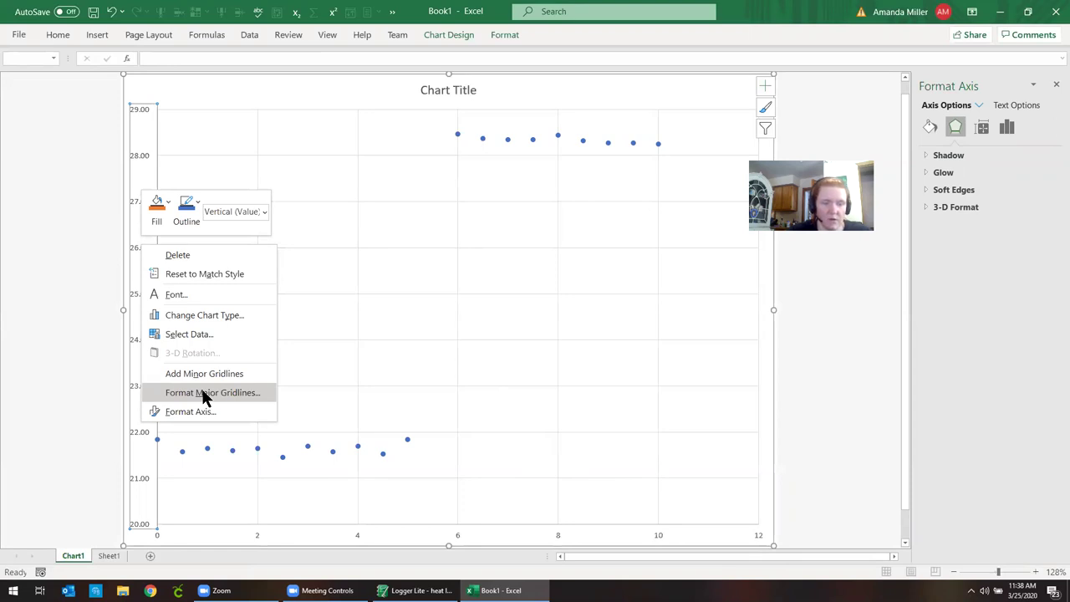
click(203, 373)
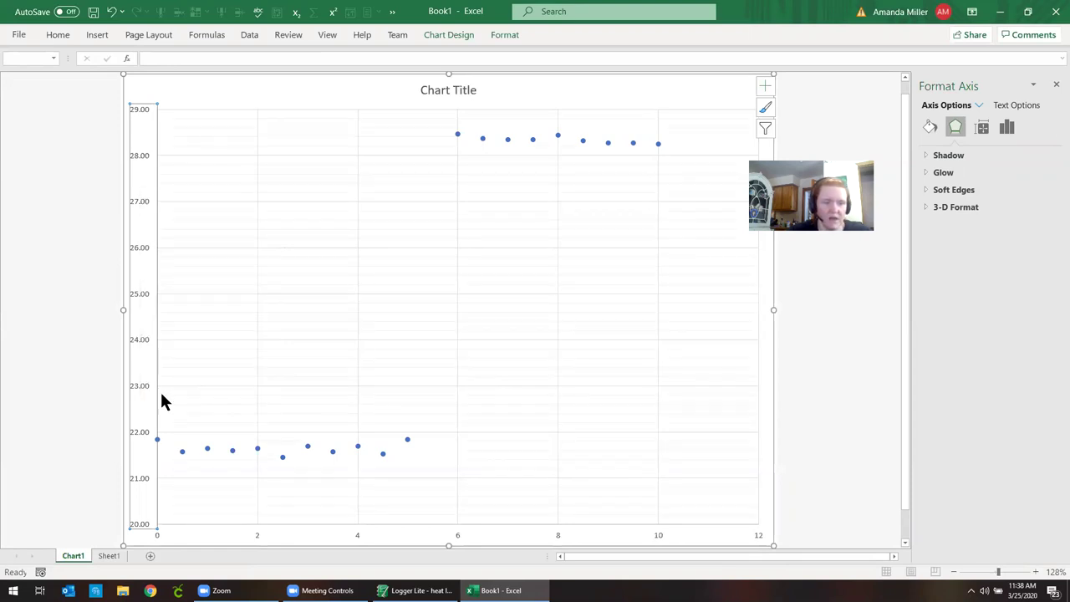
right_click(358, 539)
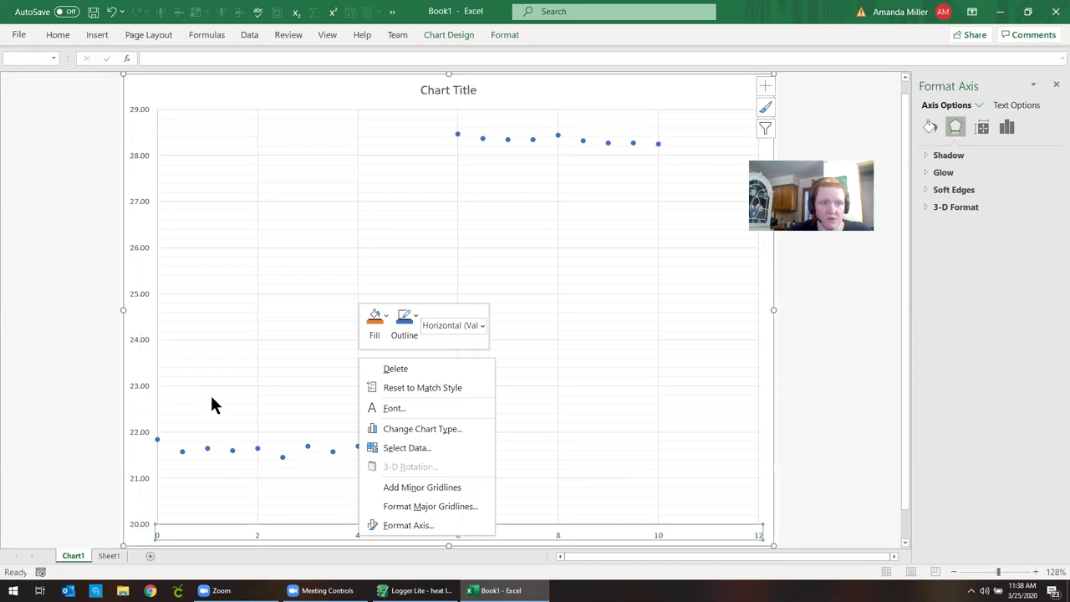
click(31, 311)
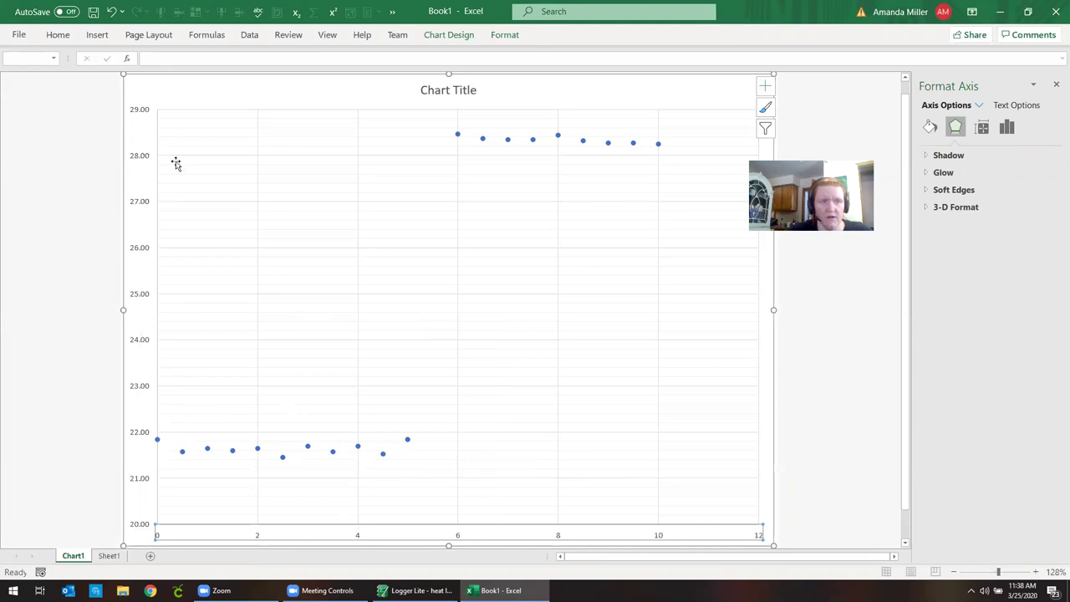
Pick the straight Line shape from the Insert Shapes gallery.
click(97, 34)
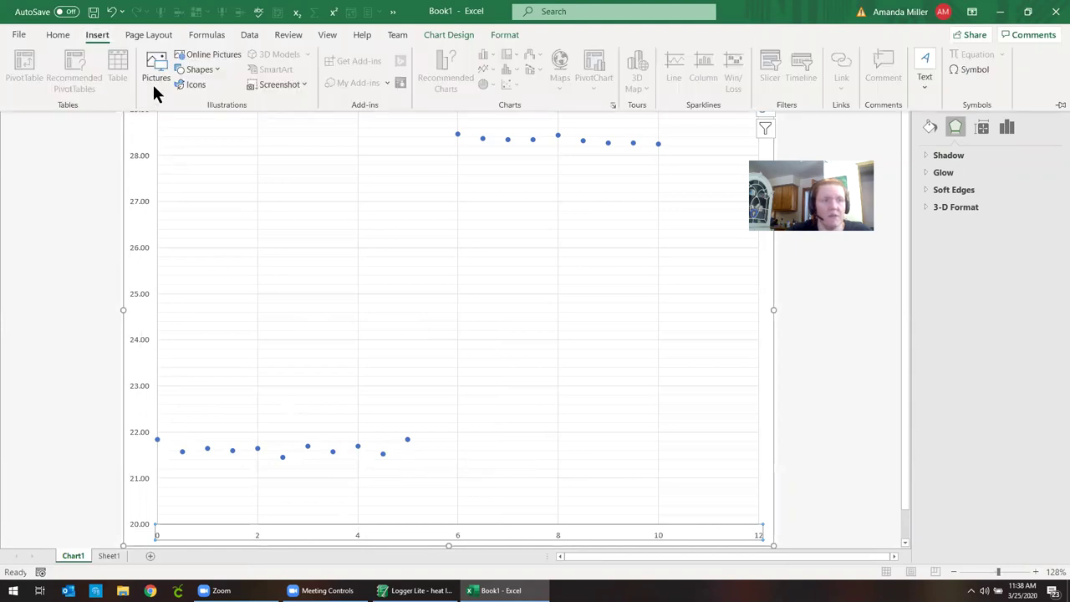
click(216, 68)
click(217, 103)
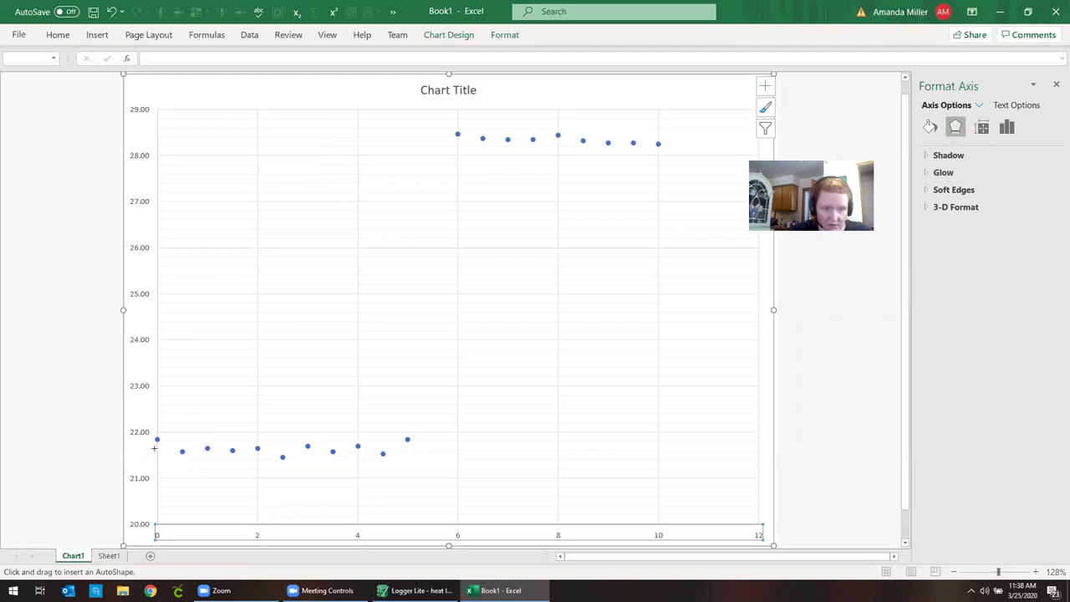
Draw a line through the lower temperature points near 21.6, 1.5 pt wide in standard red.
drag(150, 447, 592, 449)
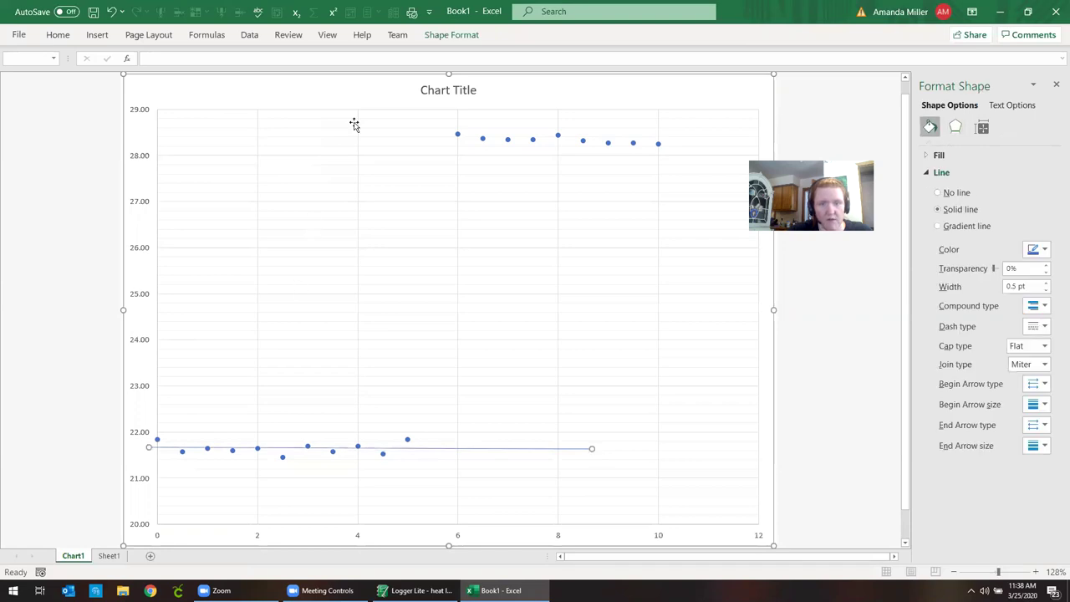
click(1045, 284)
click(1045, 284)
click(1045, 249)
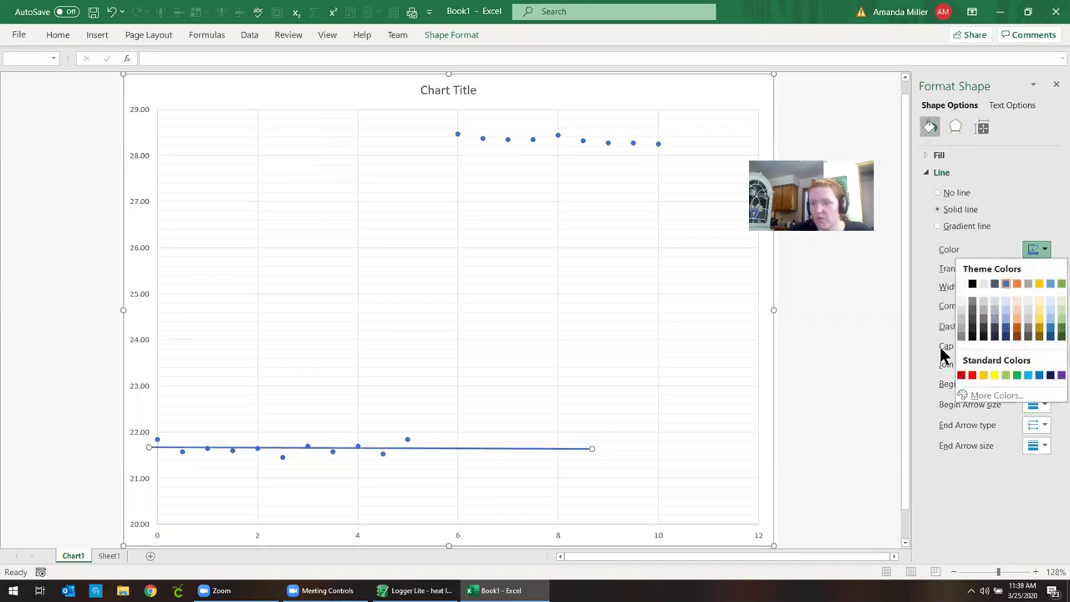
click(972, 375)
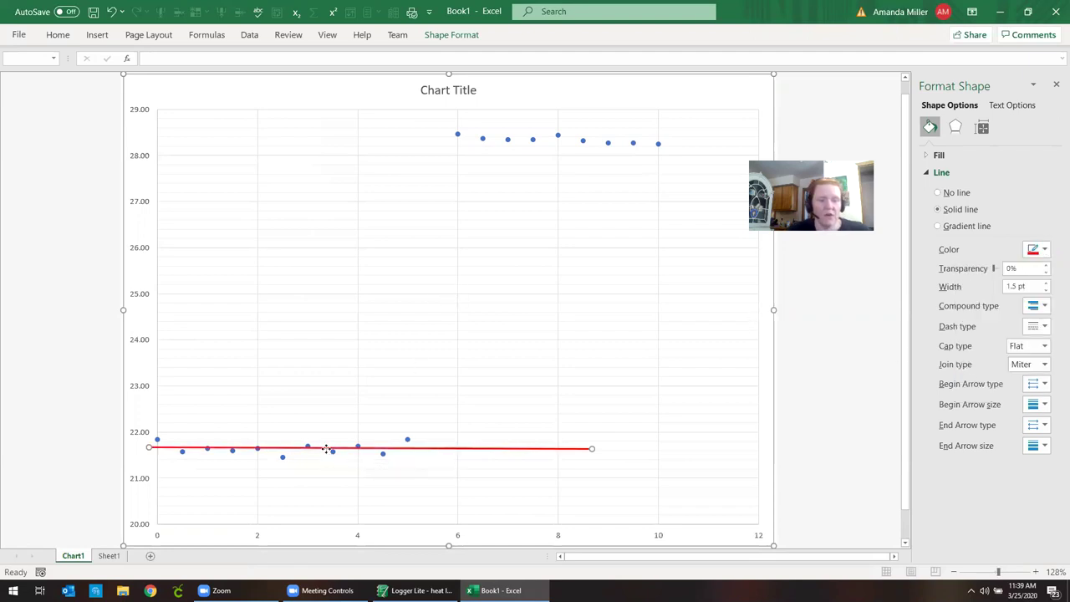
click(95, 34)
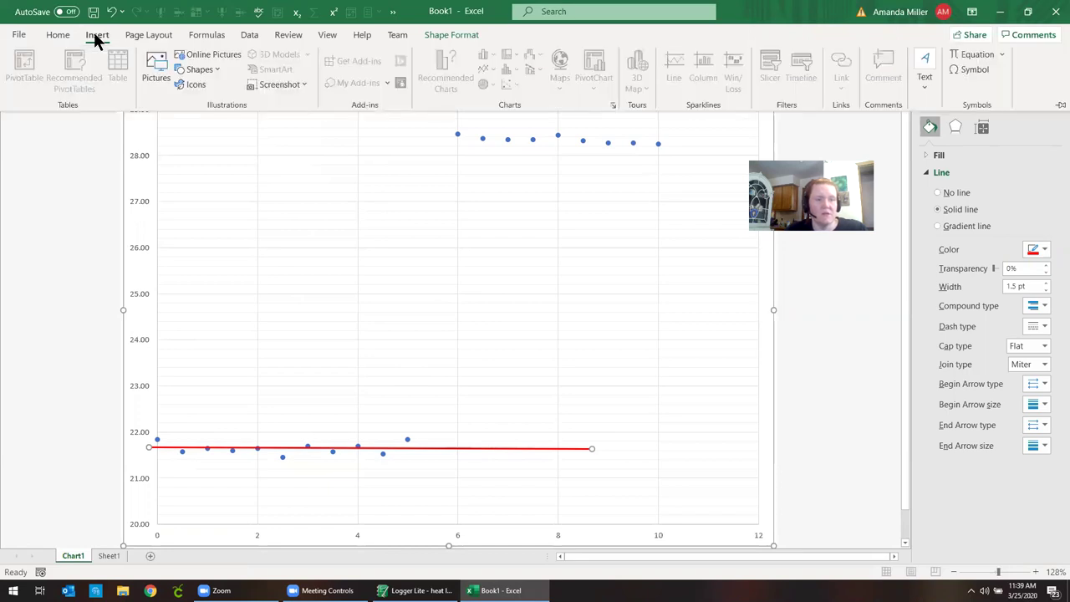
Draw a straight line along the upper temperature points near 28.4.
click(197, 69)
click(191, 104)
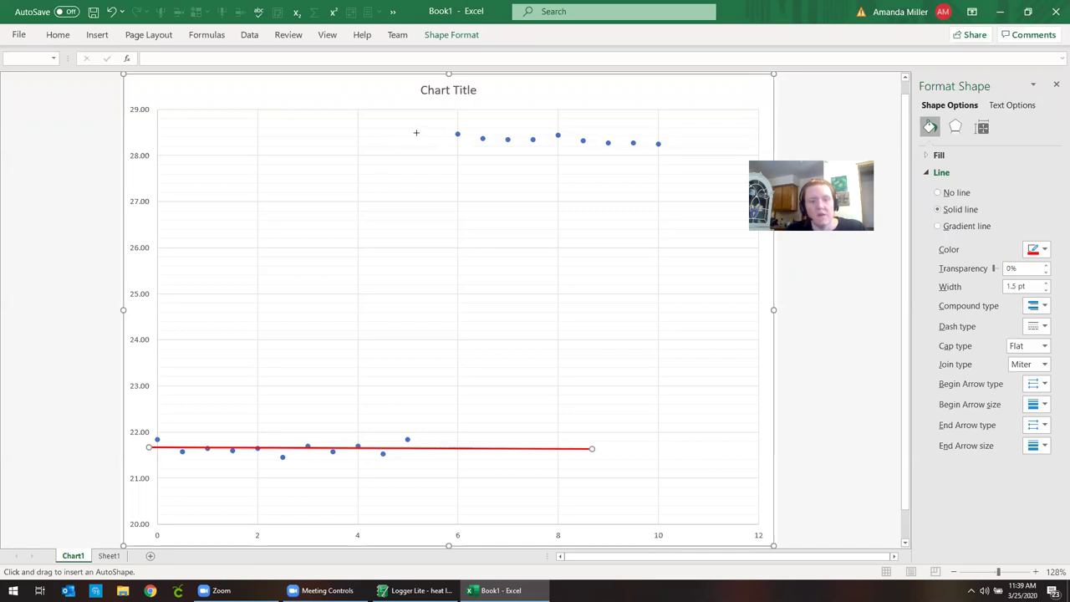
drag(417, 132, 723, 146)
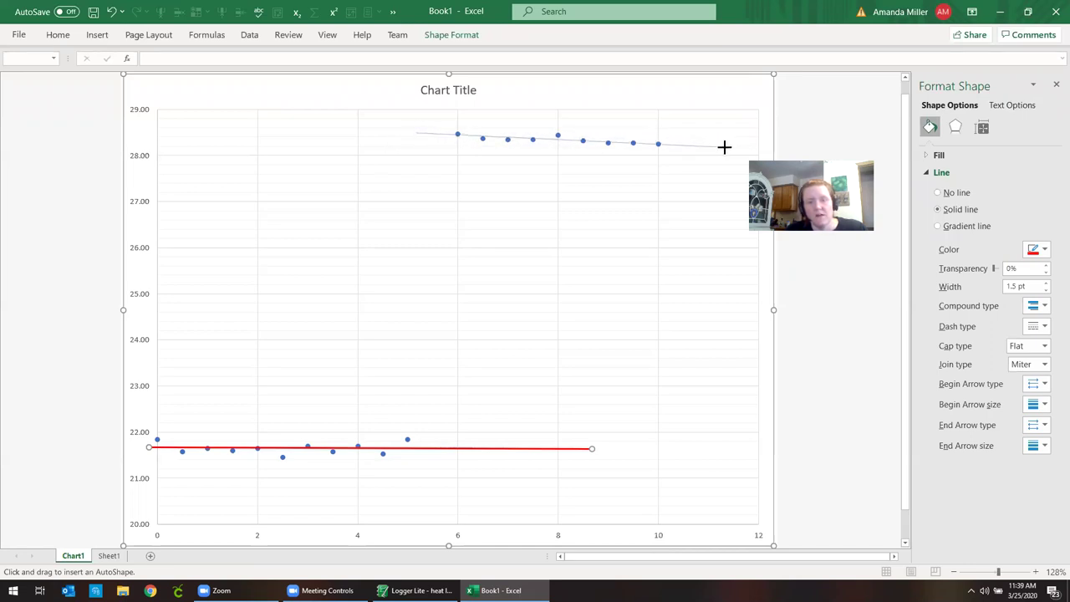
click(414, 134)
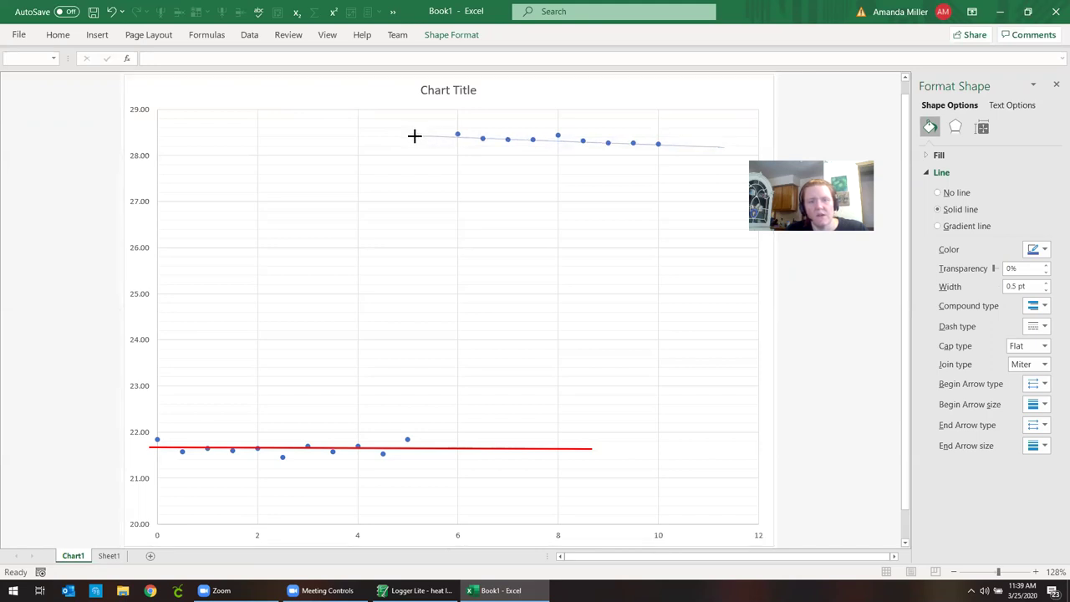
click(415, 136)
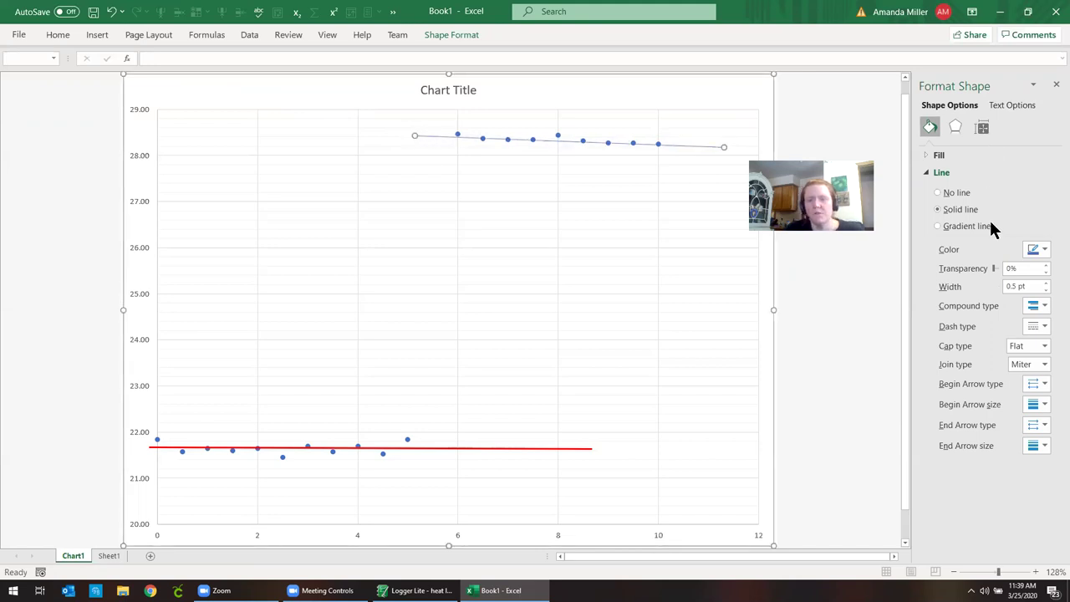
Make the upper line red at 1.75 pt and extend its left end back to time 4.
click(1044, 283)
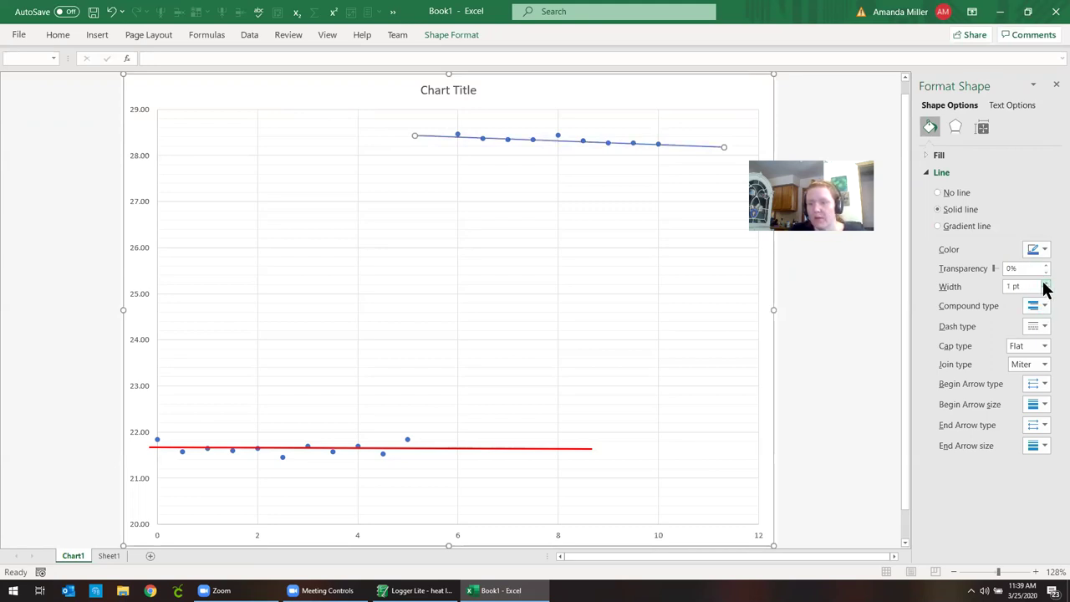
click(1044, 283)
click(1044, 284)
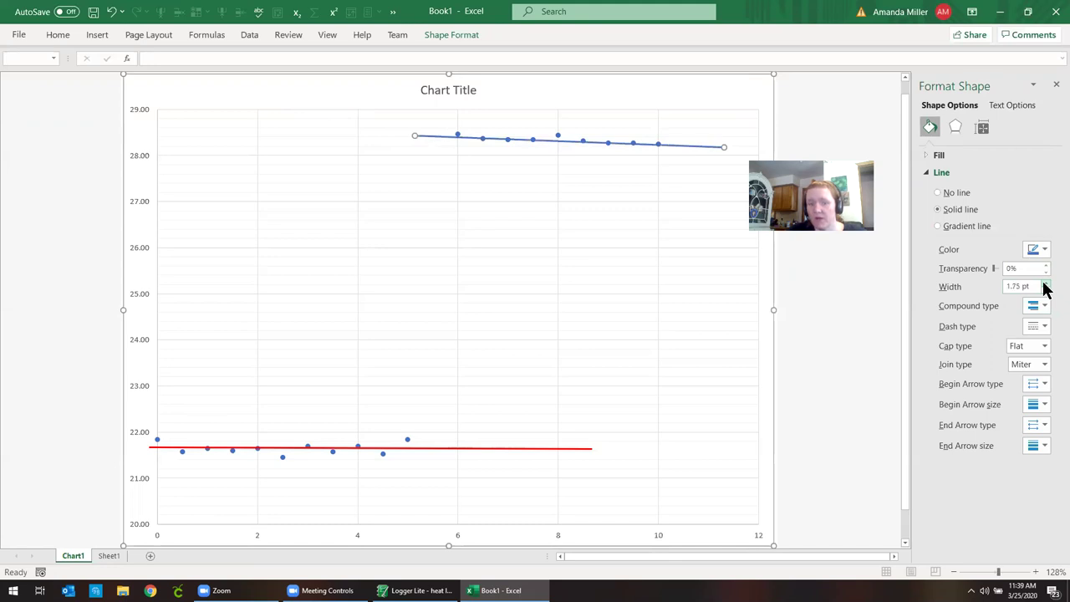
click(1045, 250)
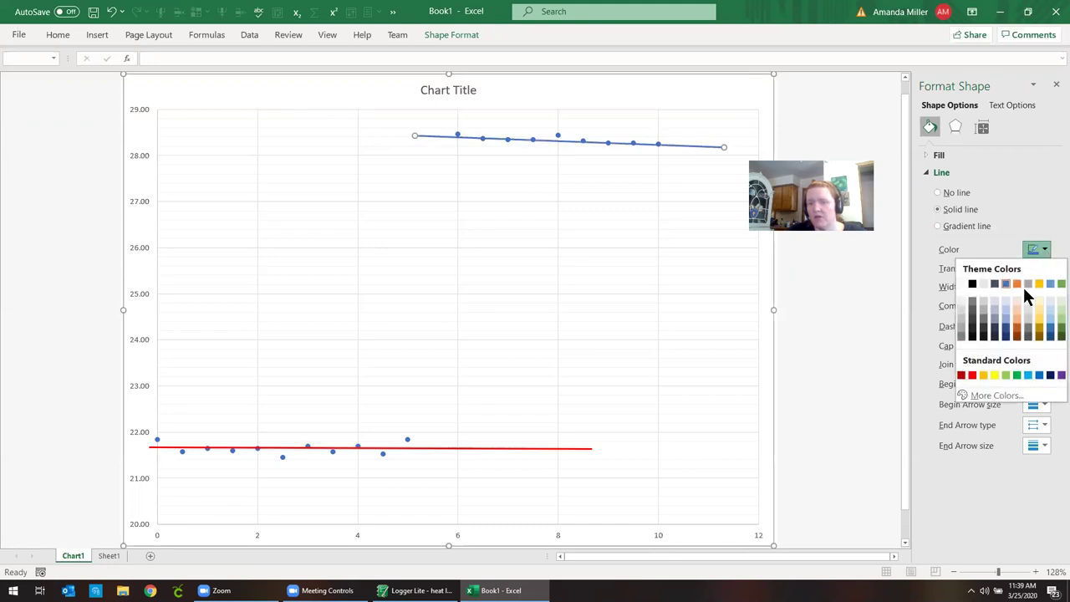
click(972, 375)
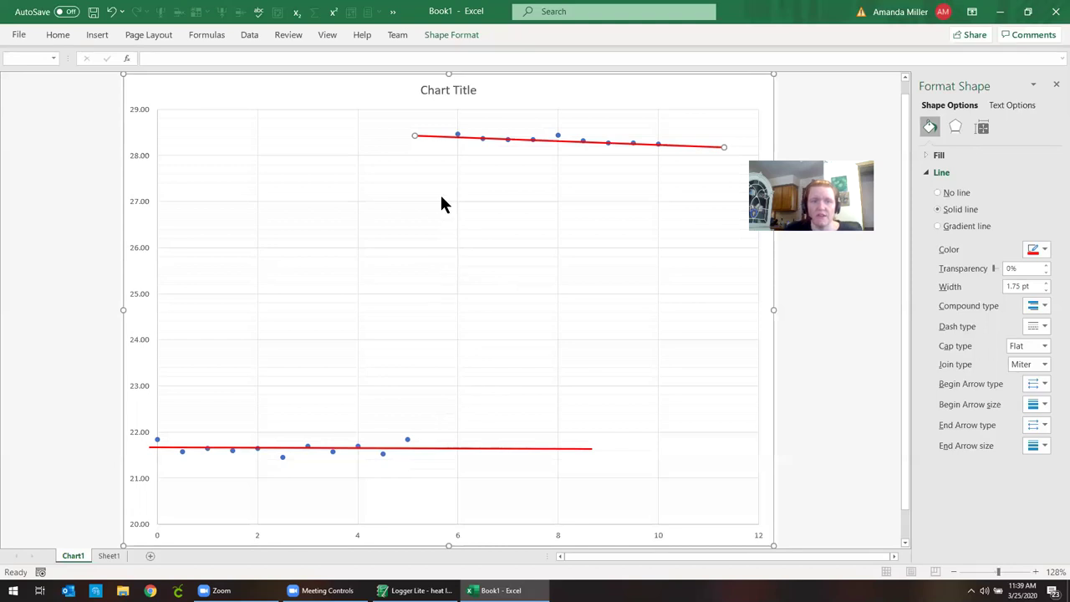
drag(414, 136, 361, 131)
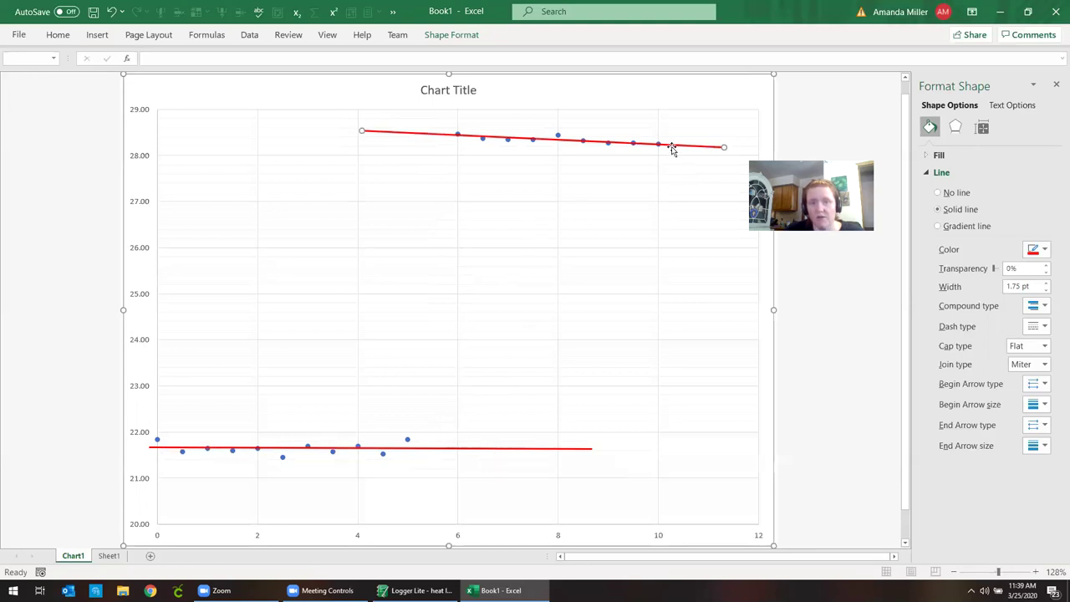
click(97, 35)
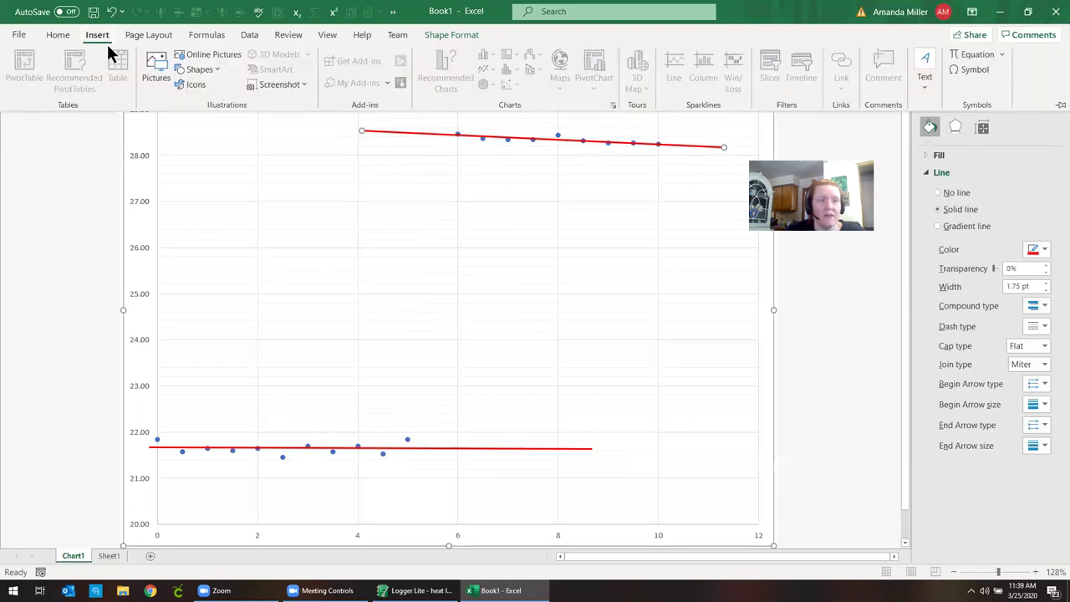
Draw a short stray line near the time axis, then undo it.
click(198, 73)
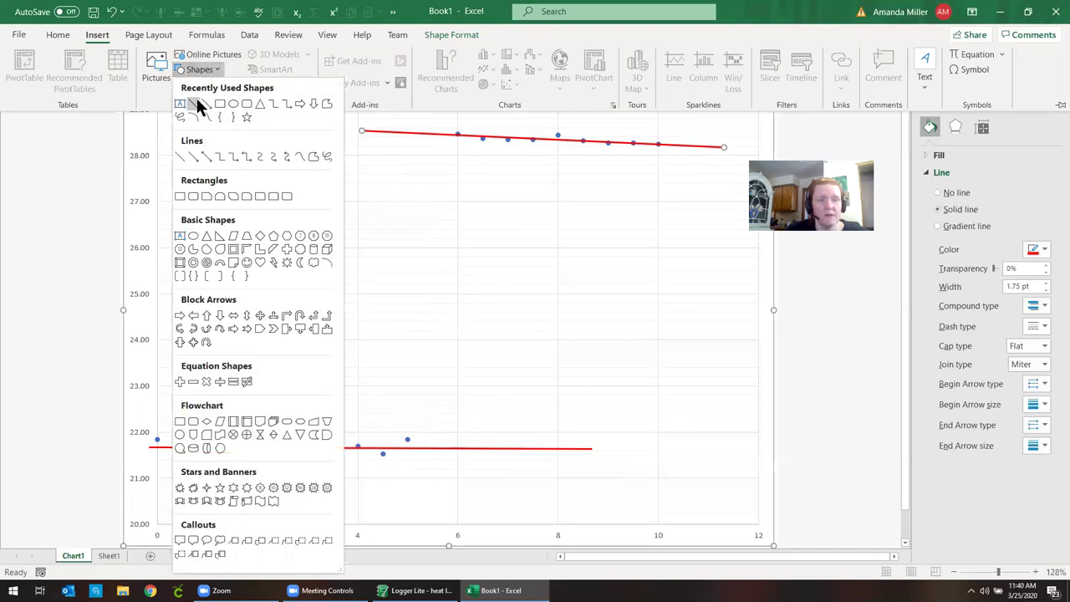
click(199, 102)
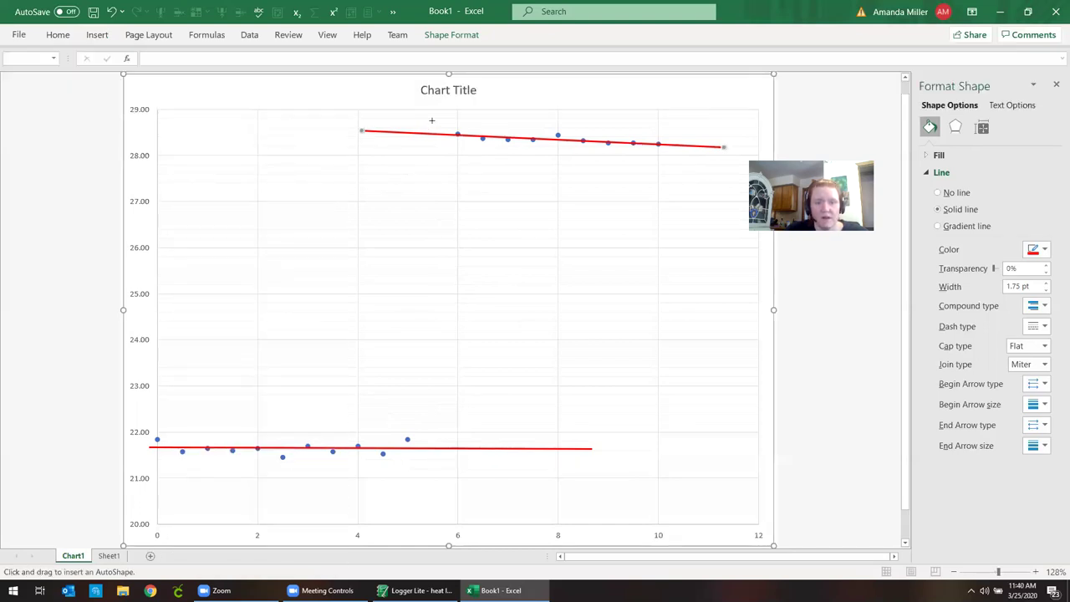
drag(407, 529, 425, 546)
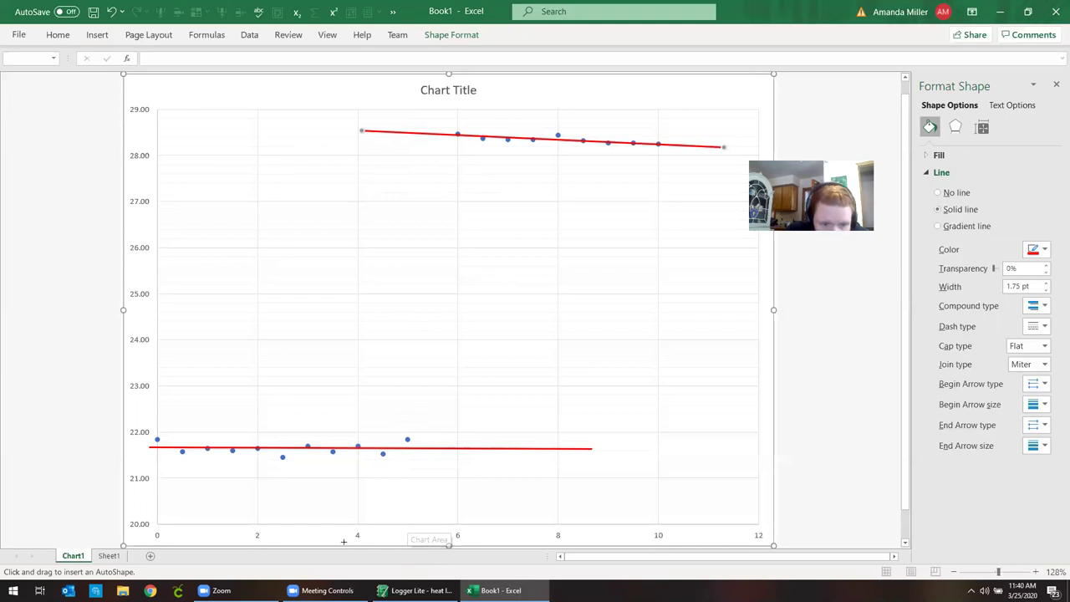
right_click(354, 531)
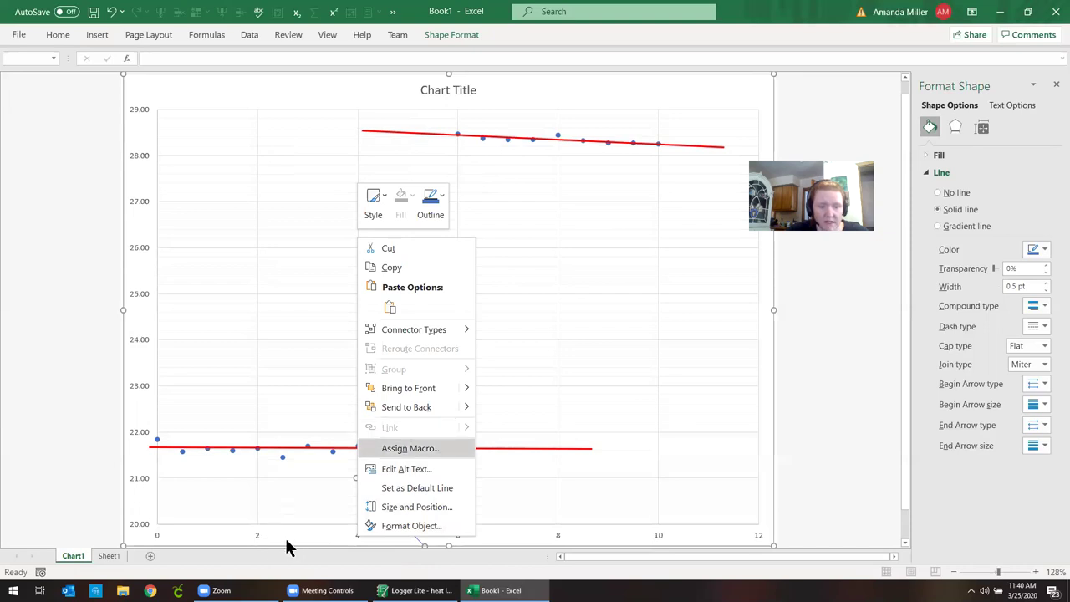
click(258, 542)
right_click(256, 540)
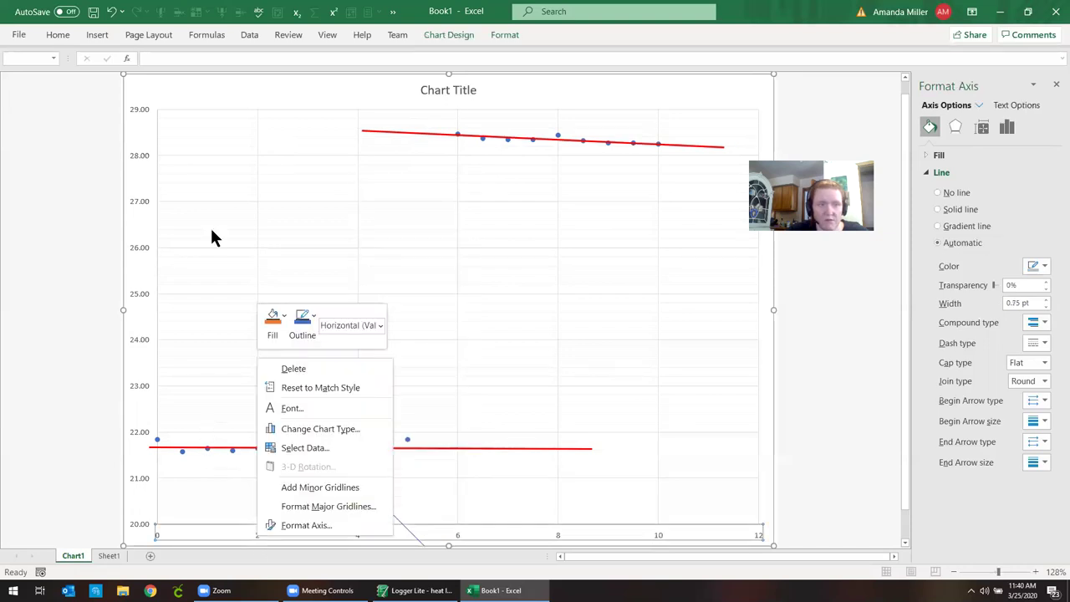
click(107, 11)
click(107, 12)
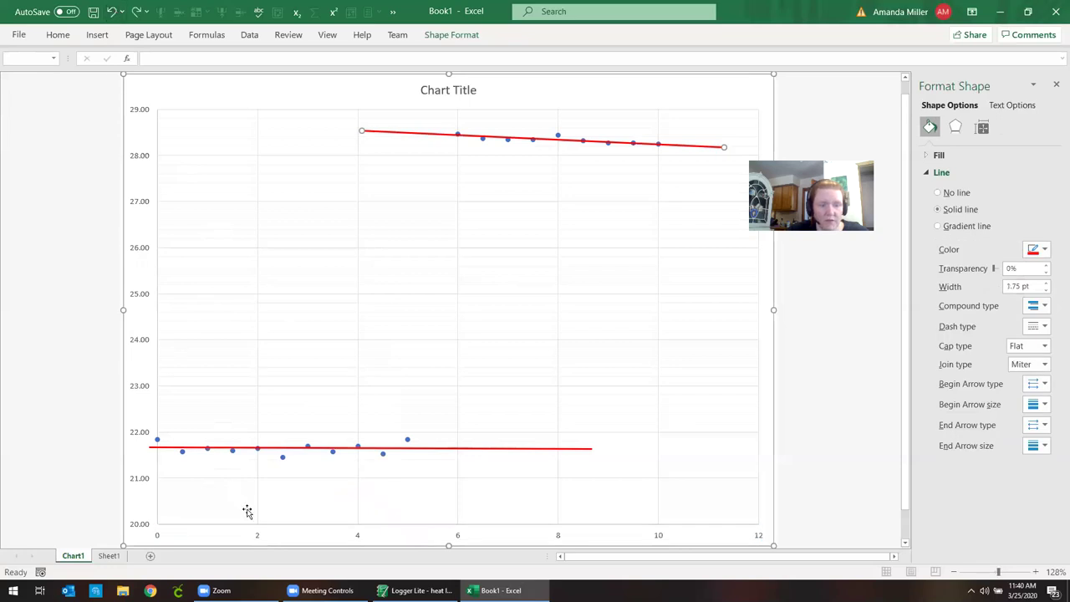
Add minor gridlines along the horizontal time axis.
right_click(257, 538)
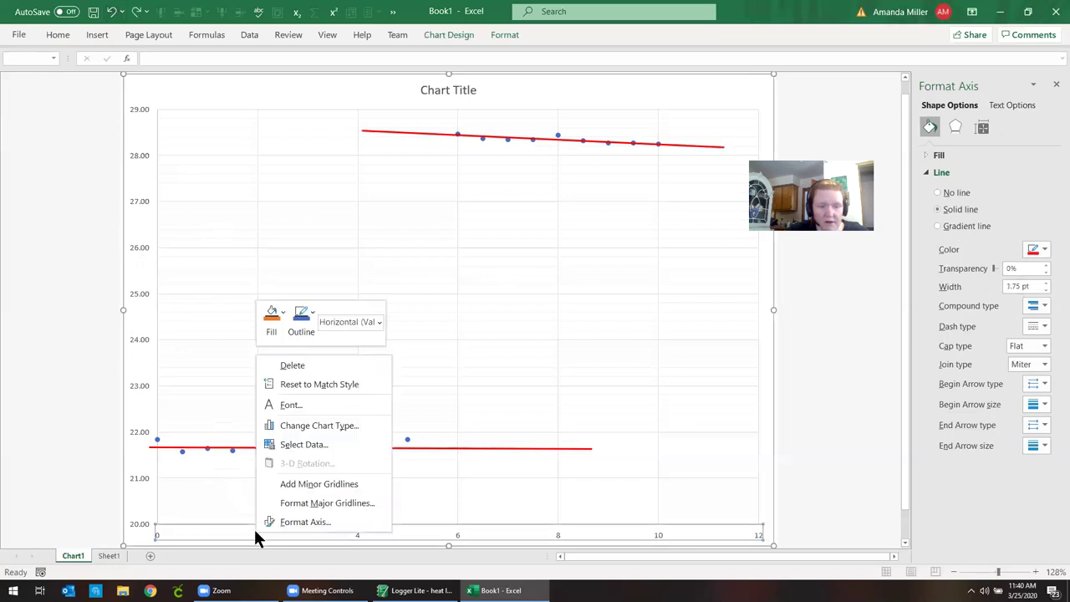
click(307, 484)
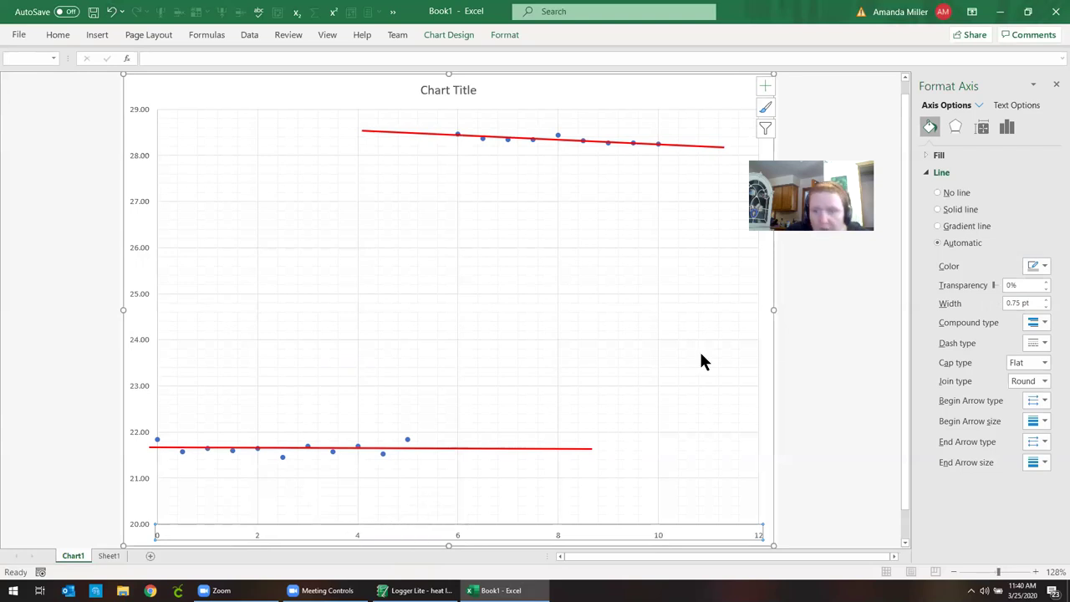
right_click(560, 539)
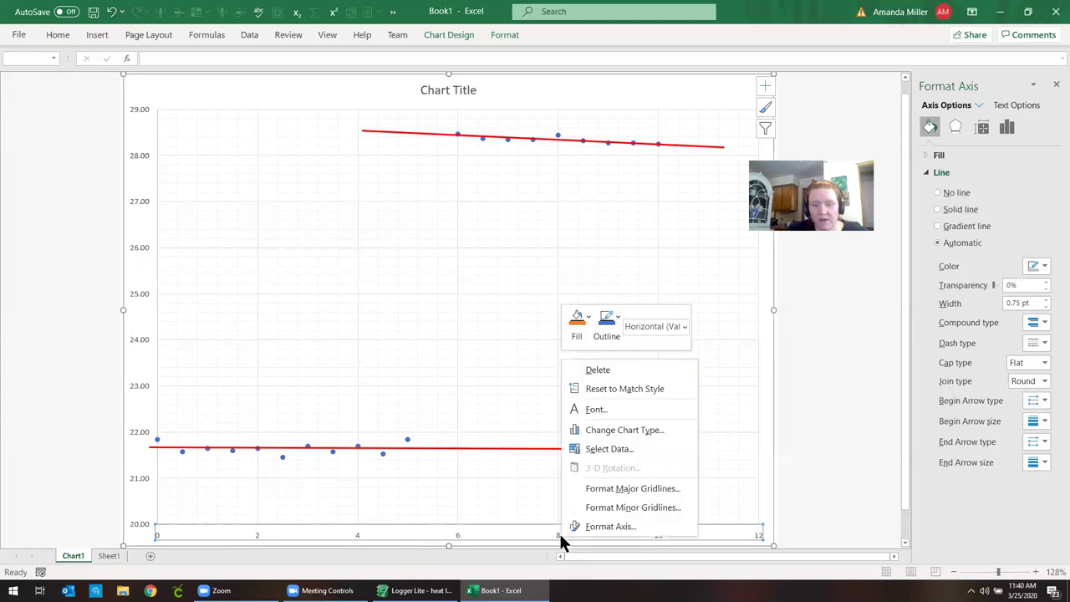
click(608, 507)
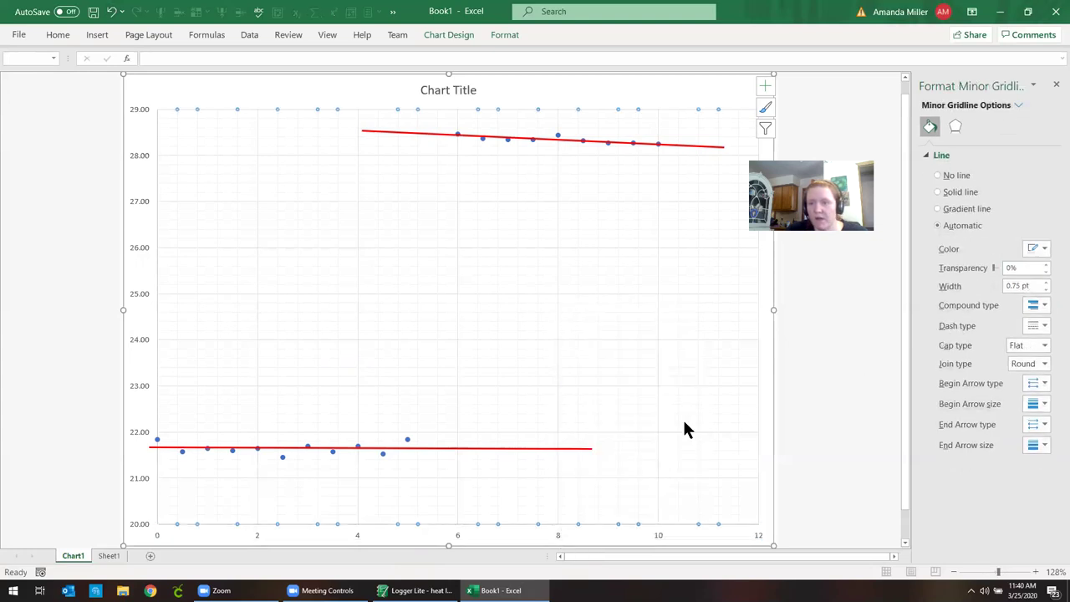
Set the horizontal axis major unit to 1 and close the Format Axis pane.
right_click(561, 541)
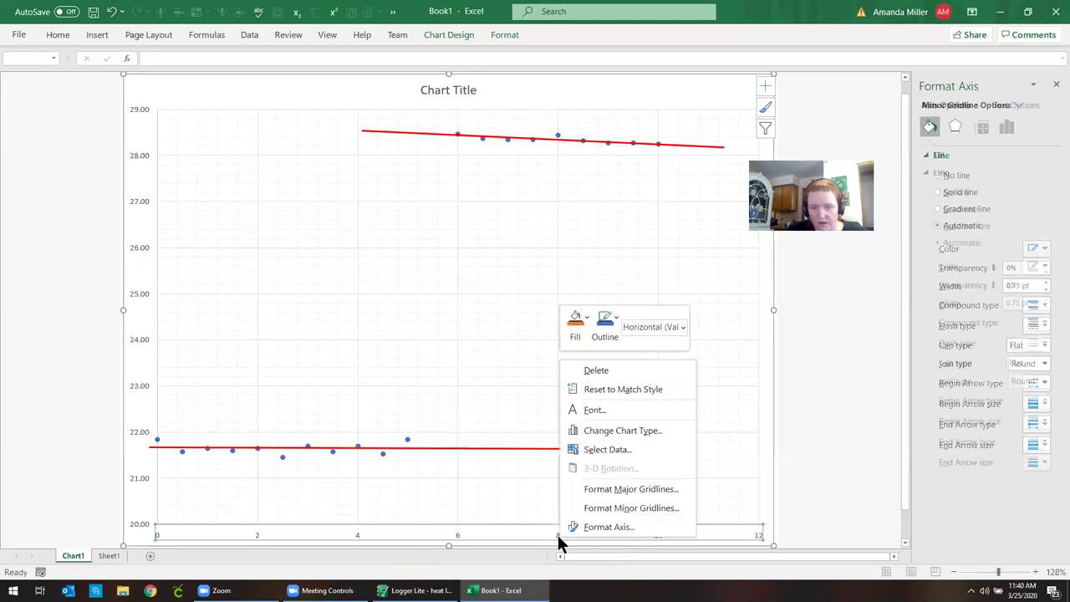
click(591, 528)
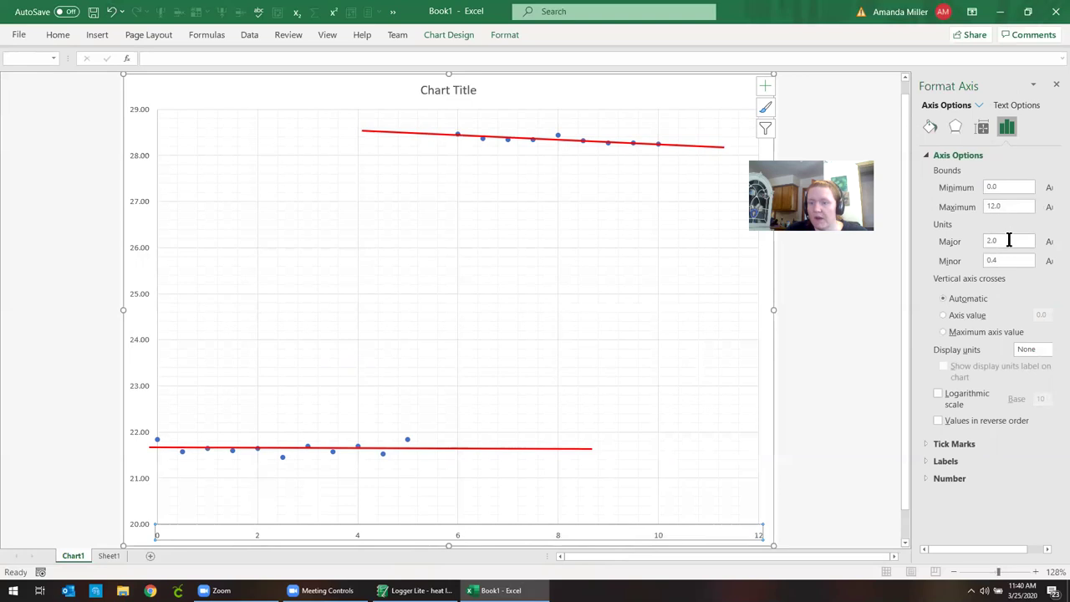
double_click(1003, 241)
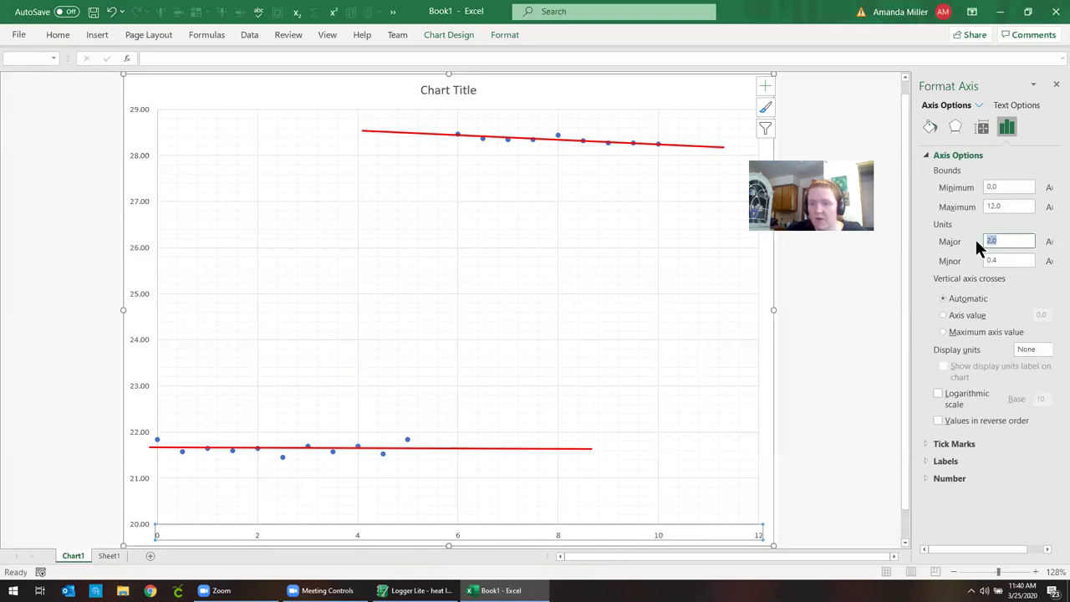
text(1)
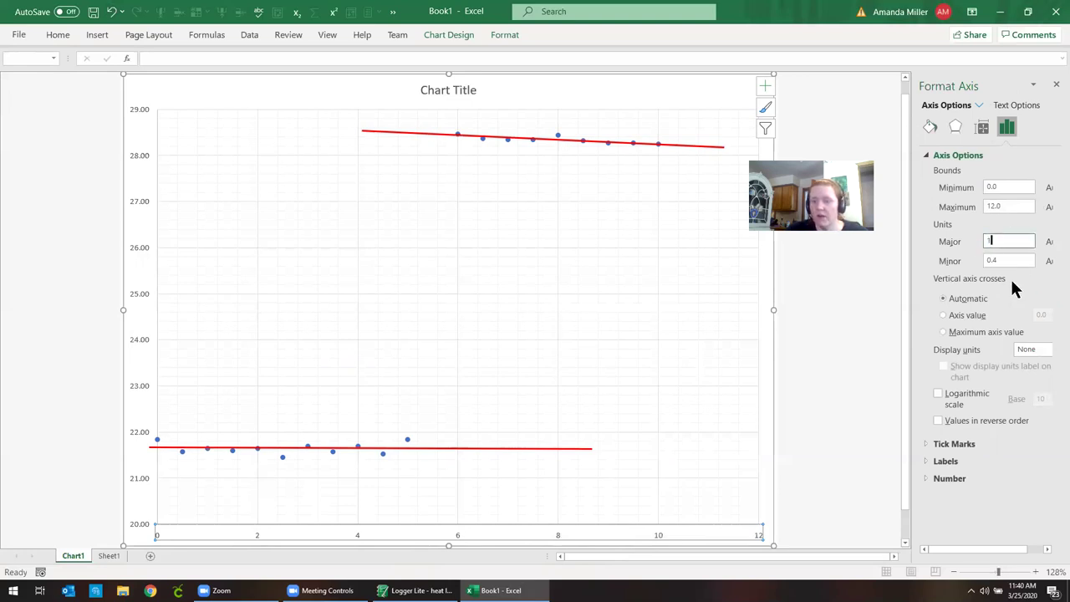
click(1012, 261)
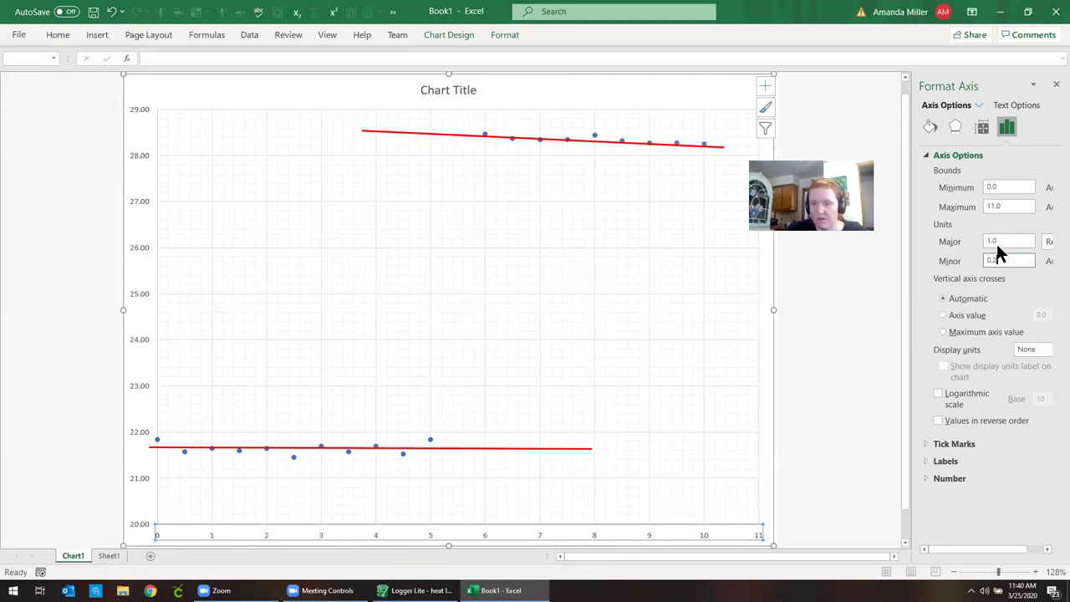
click(1056, 85)
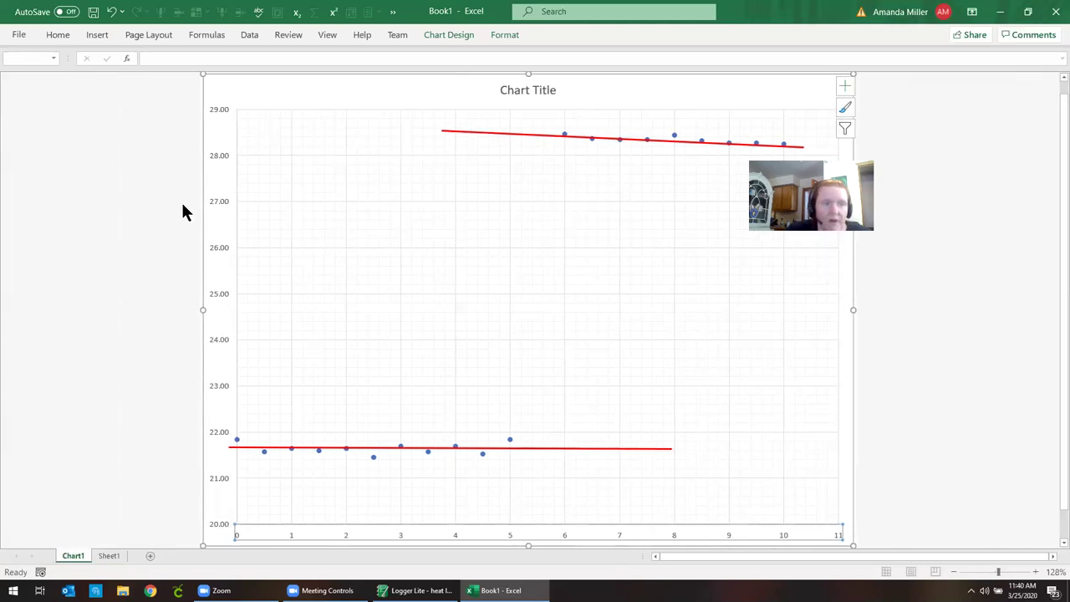
Draw a vertical line at time 5 from the bottom axis up past the upper red line.
click(97, 36)
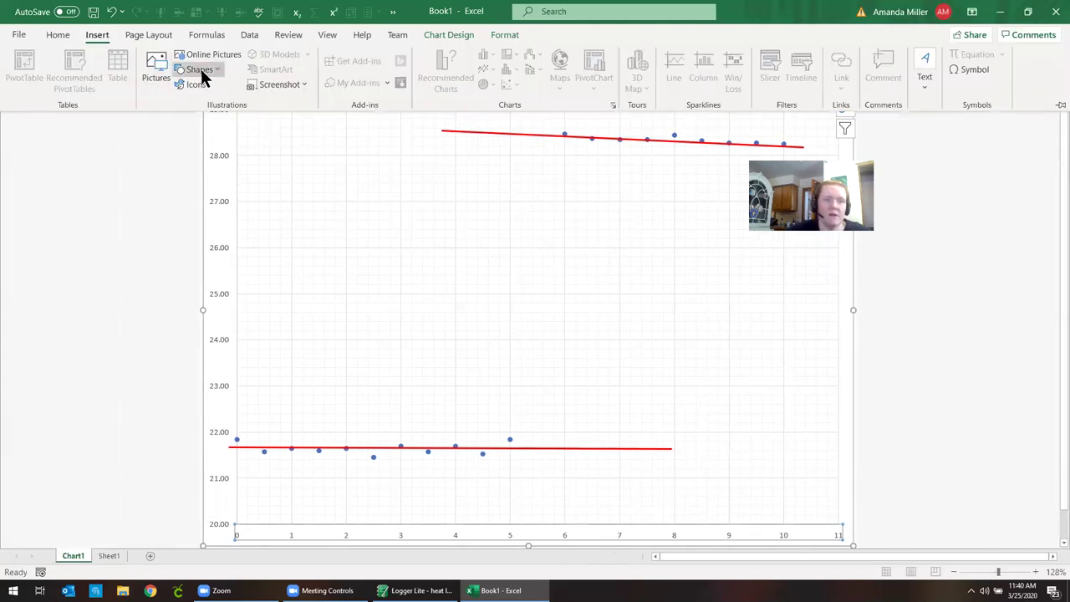
click(201, 70)
click(193, 107)
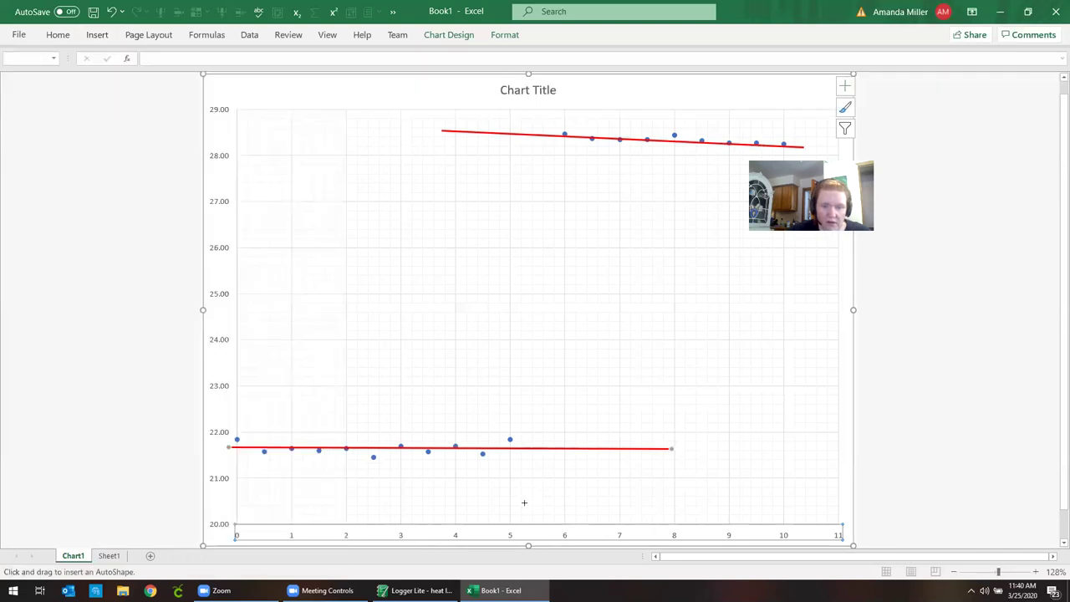
drag(511, 529, 509, 116)
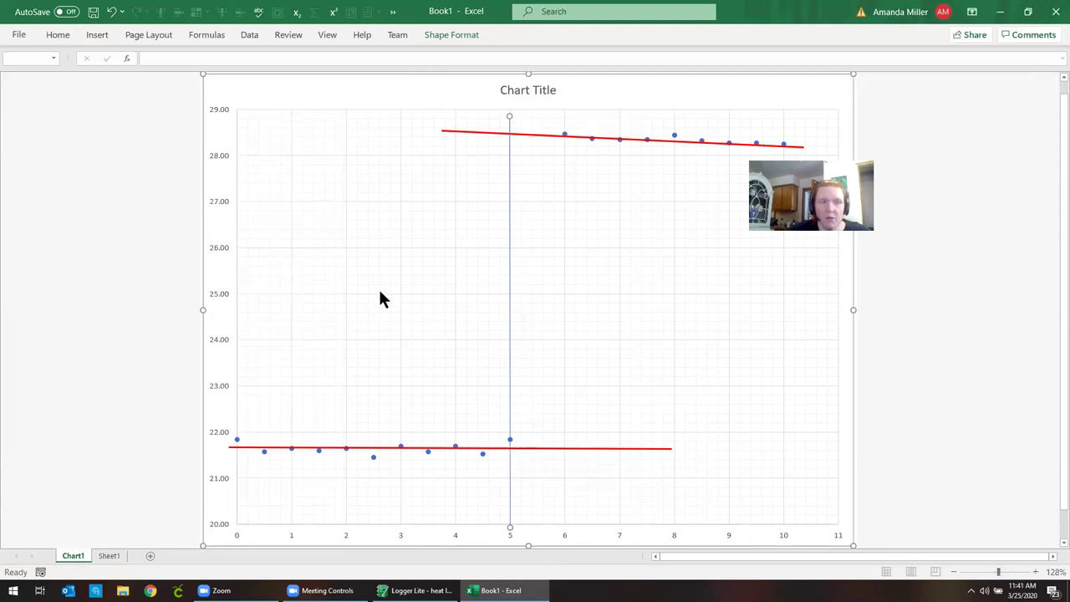
Draw a small oval over the upper intersection at time 5.
click(102, 38)
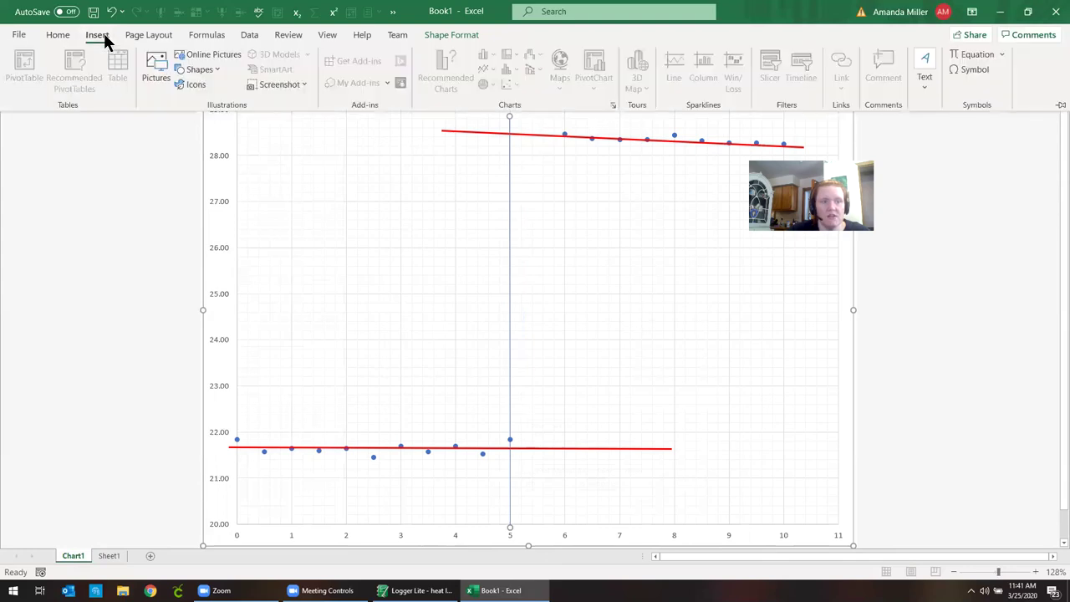
click(190, 72)
click(231, 106)
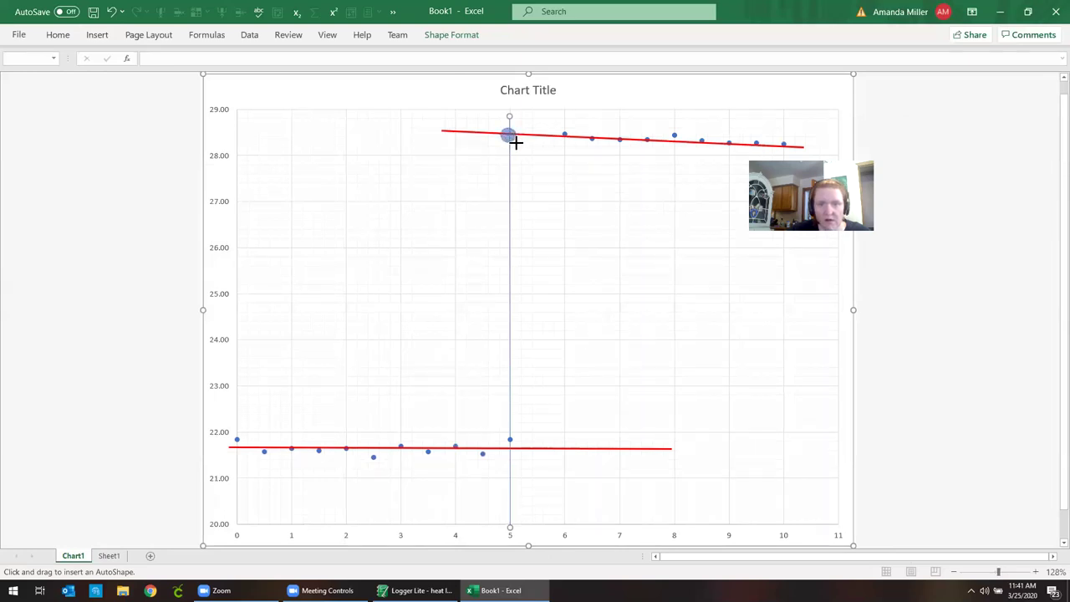
drag(517, 143, 519, 143)
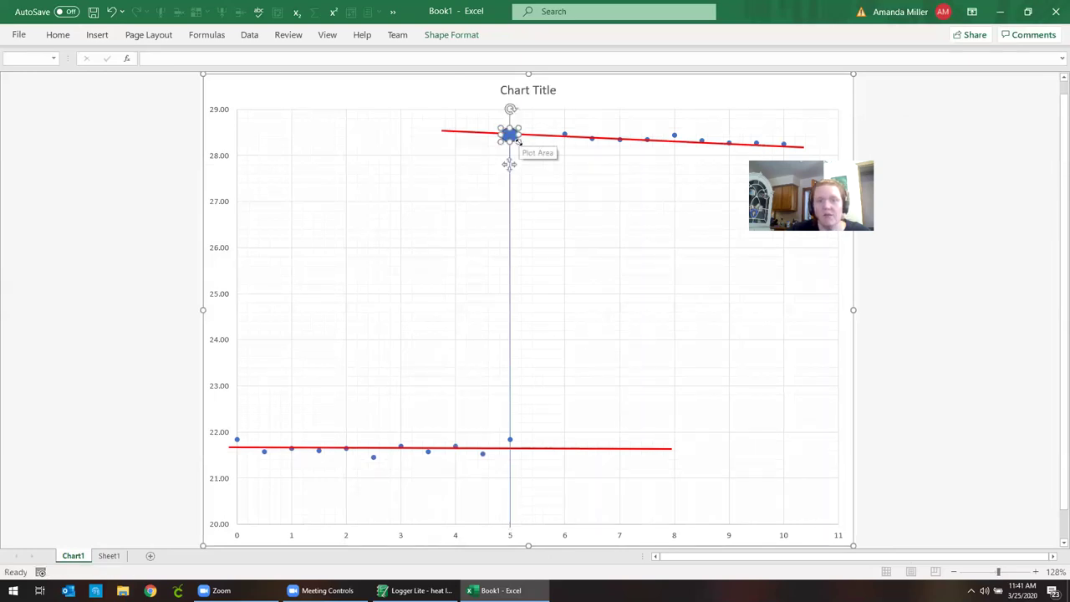
Give the oval a red outline and no fill.
right_click(511, 141)
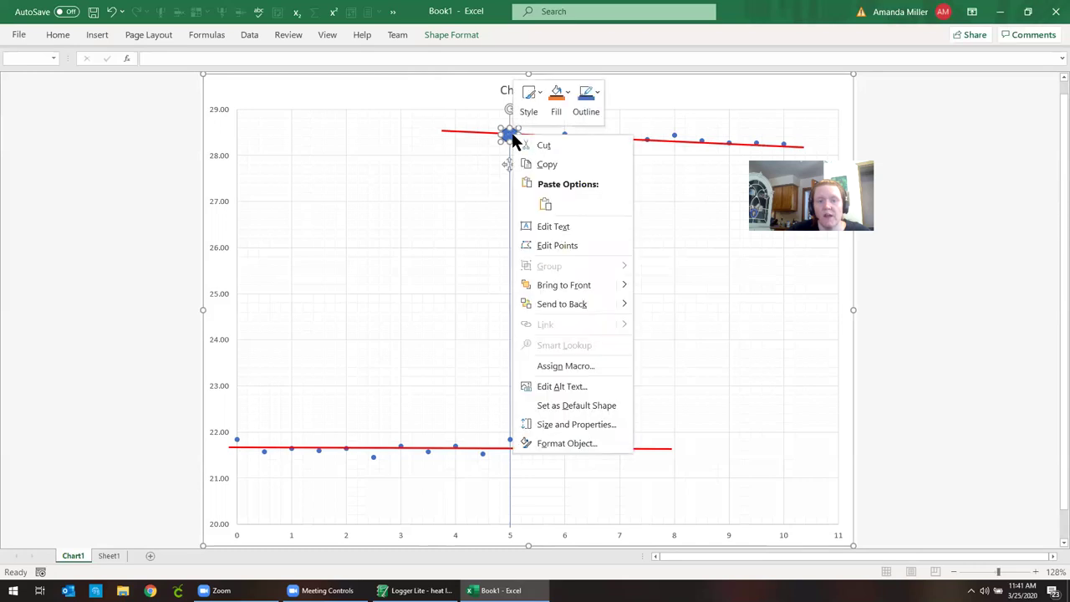
click(586, 98)
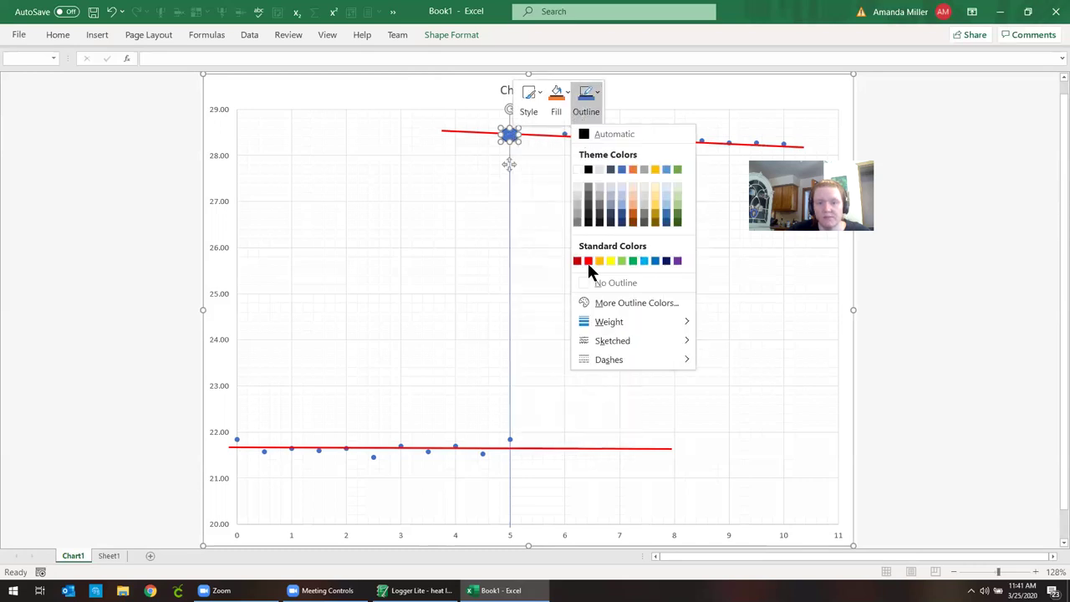
click(575, 168)
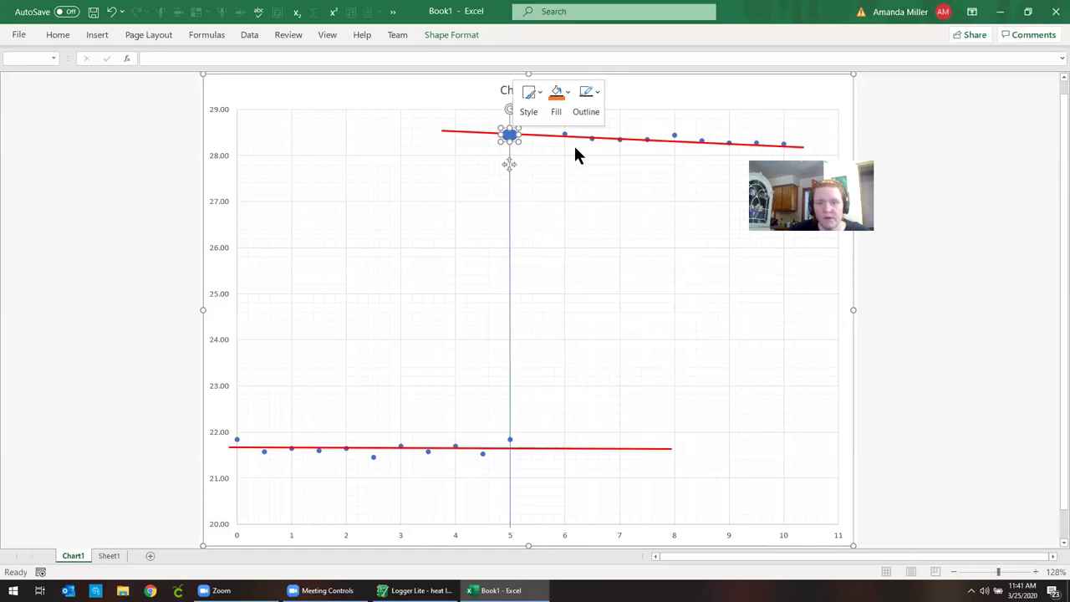
click(584, 109)
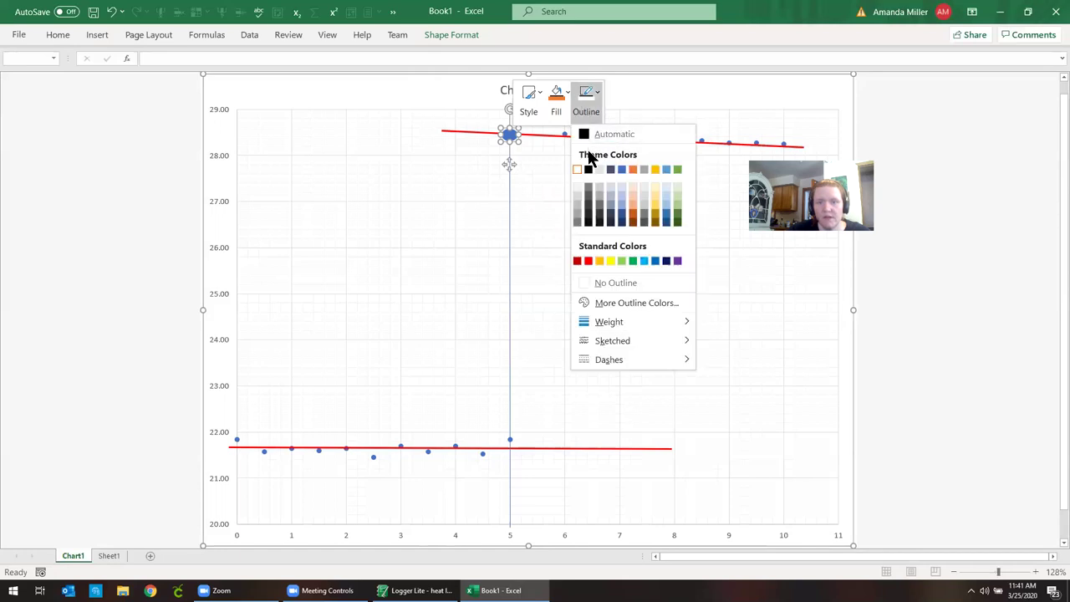
click(585, 264)
click(565, 105)
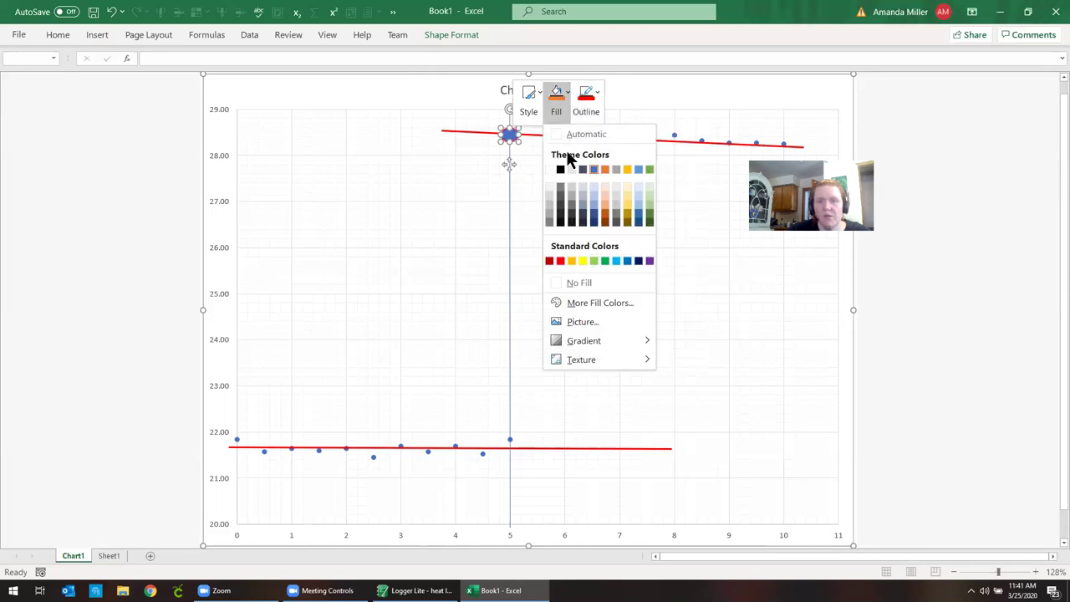
click(567, 284)
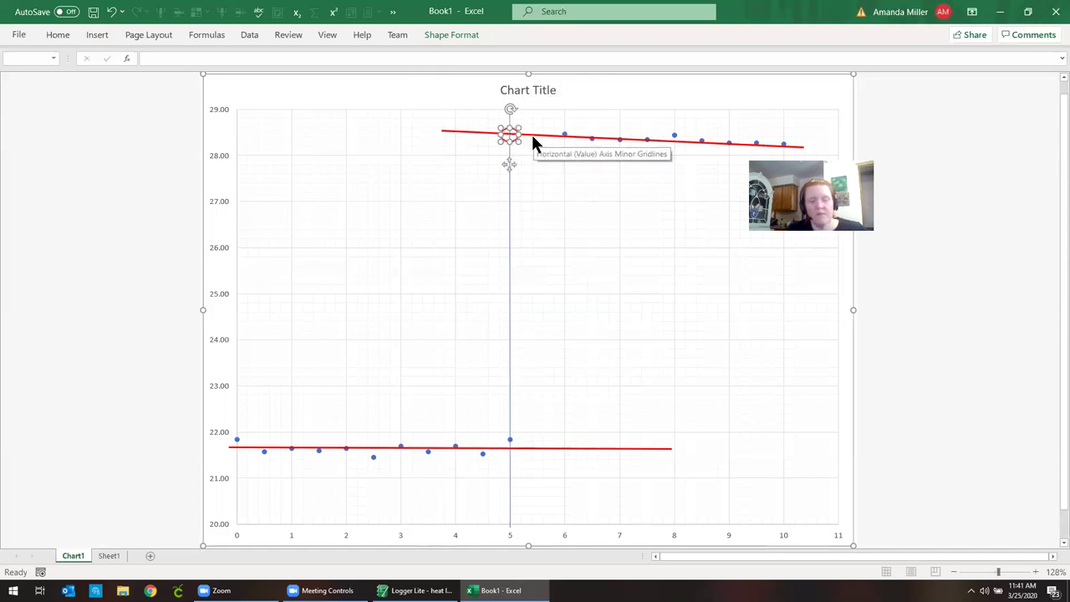
Duplicate the red oval and move the copy onto the lower intersection at time 5.
key(ctrl+c)
key(ctrl+v)
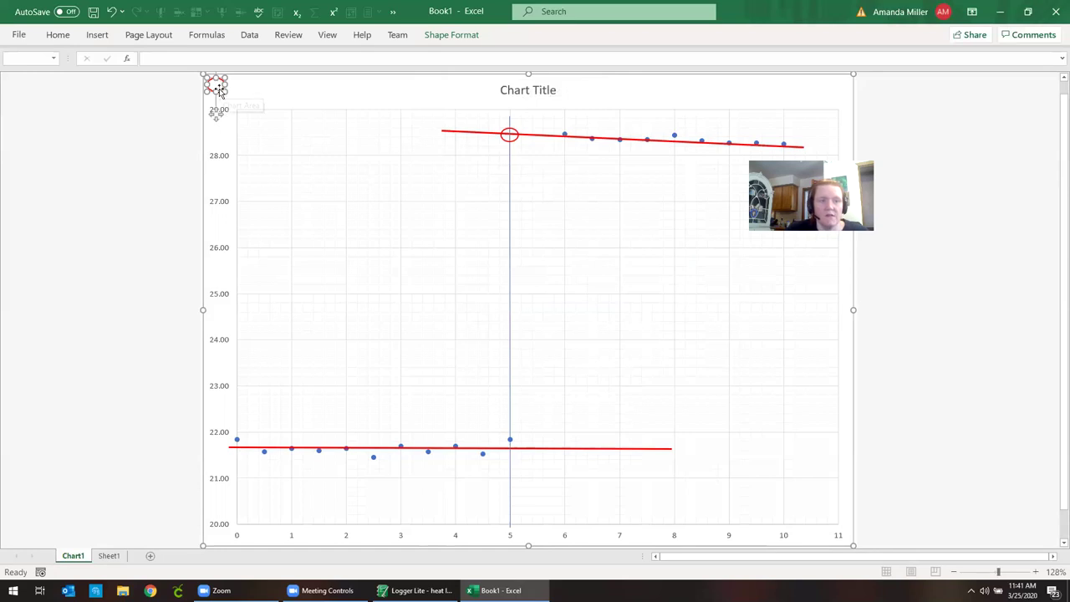
key(Escape)
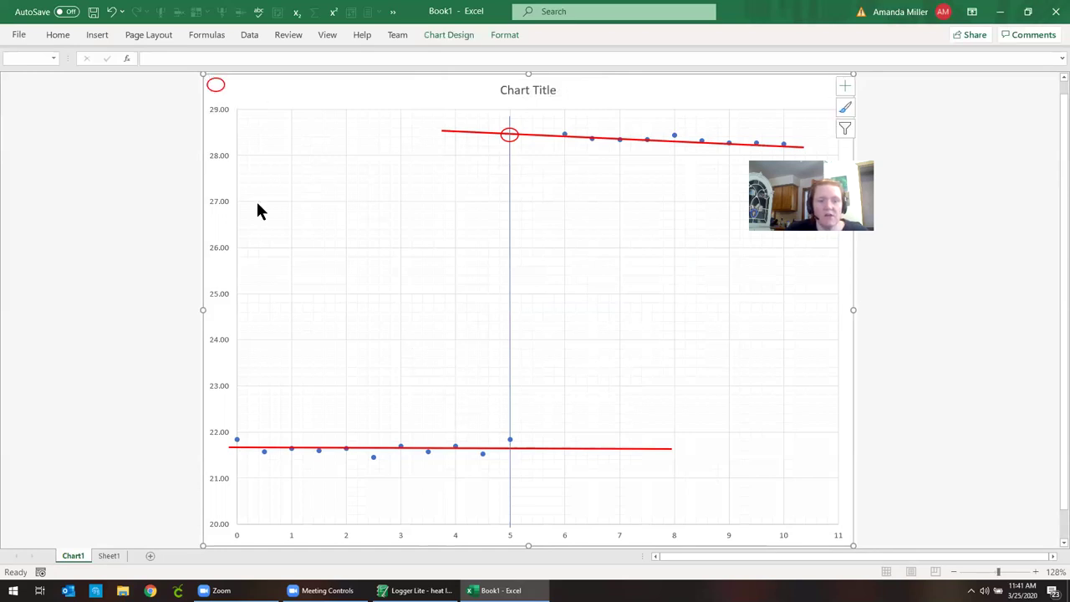
click(206, 93)
click(212, 92)
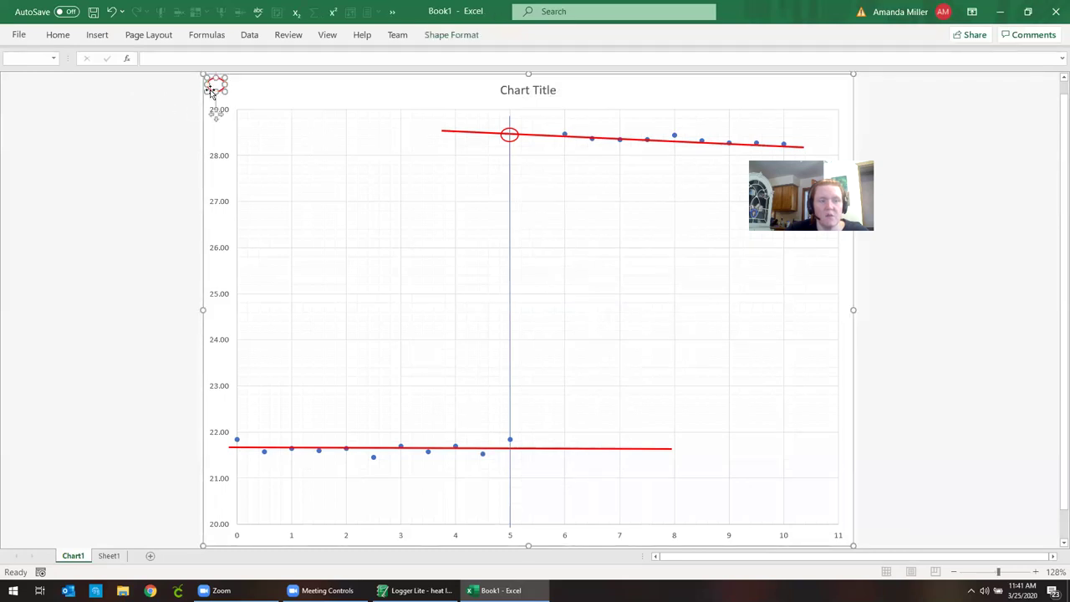
drag(213, 89, 507, 452)
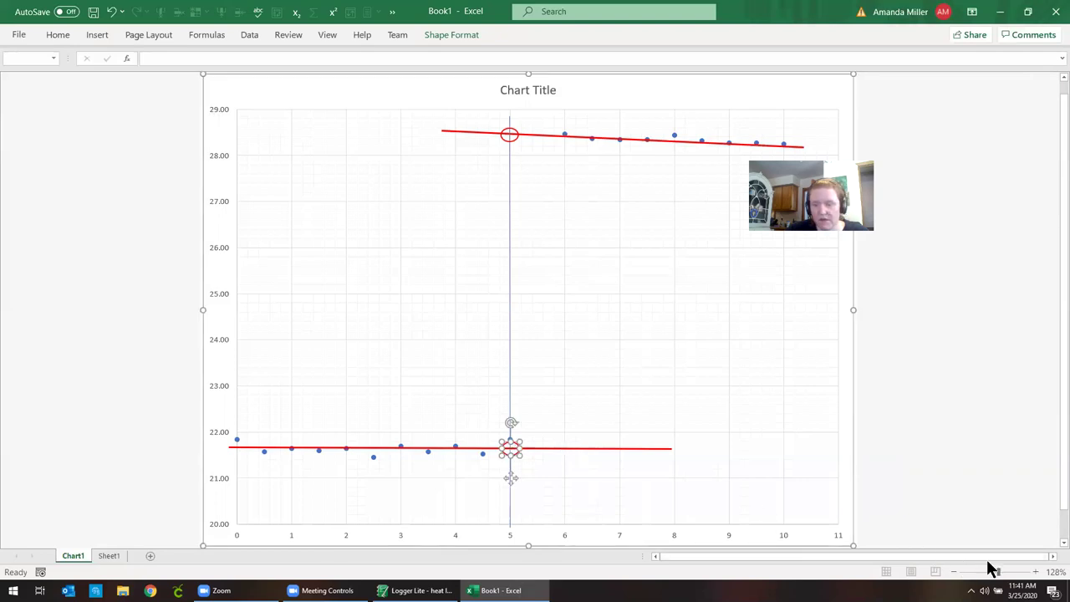
Zoom the chart in to 280% and scroll down to the lower circled intersection.
click(1036, 572)
click(1037, 572)
click(1037, 572)
click(1037, 572)
click(1037, 572)
click(1037, 572)
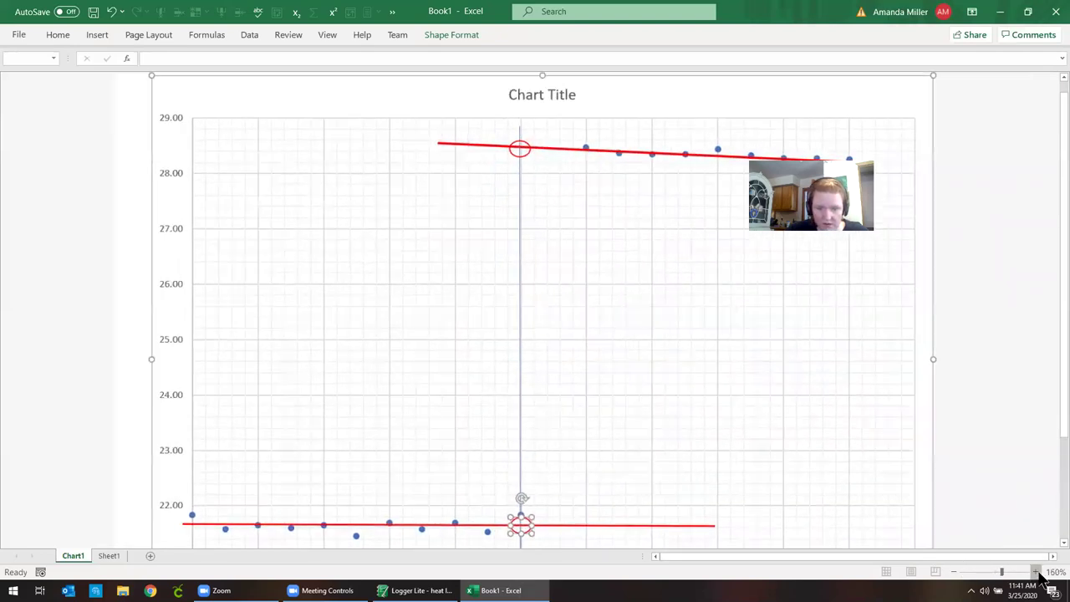
scroll(828, 510, down, 3)
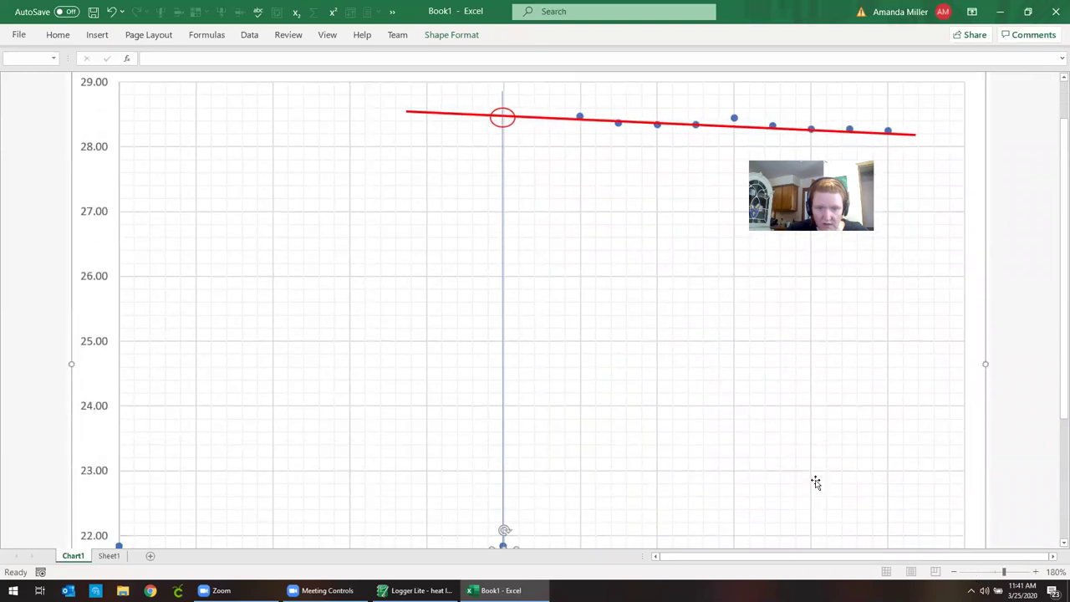
click(1036, 572)
click(1037, 572)
click(1037, 572)
click(1037, 572)
click(1037, 572)
click(1037, 572)
click(1037, 572)
click(1037, 572)
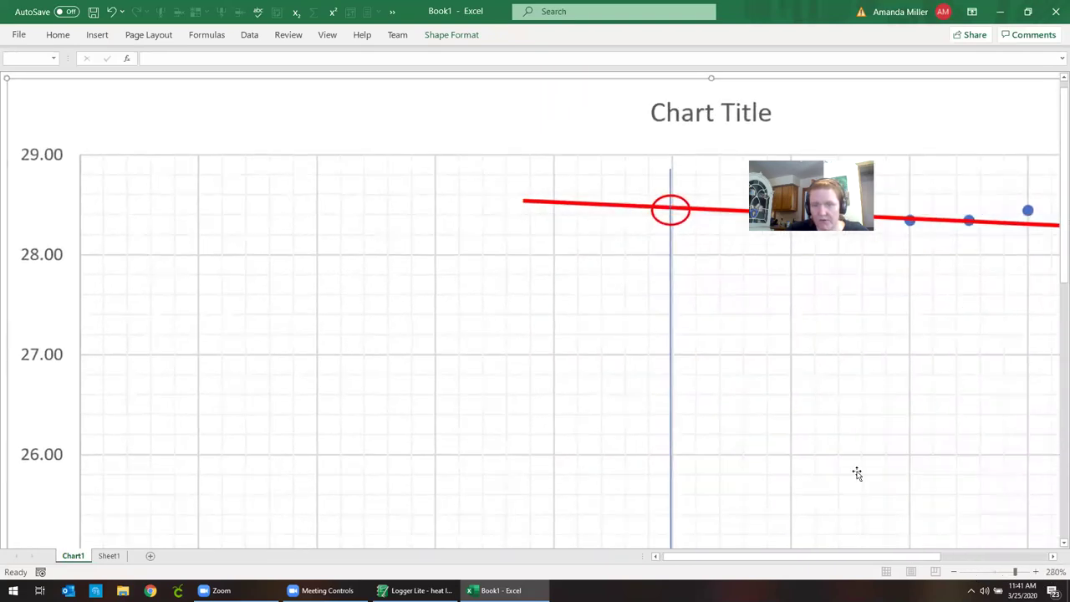
scroll(855, 474, down, 2)
scroll(856, 473, down, 4)
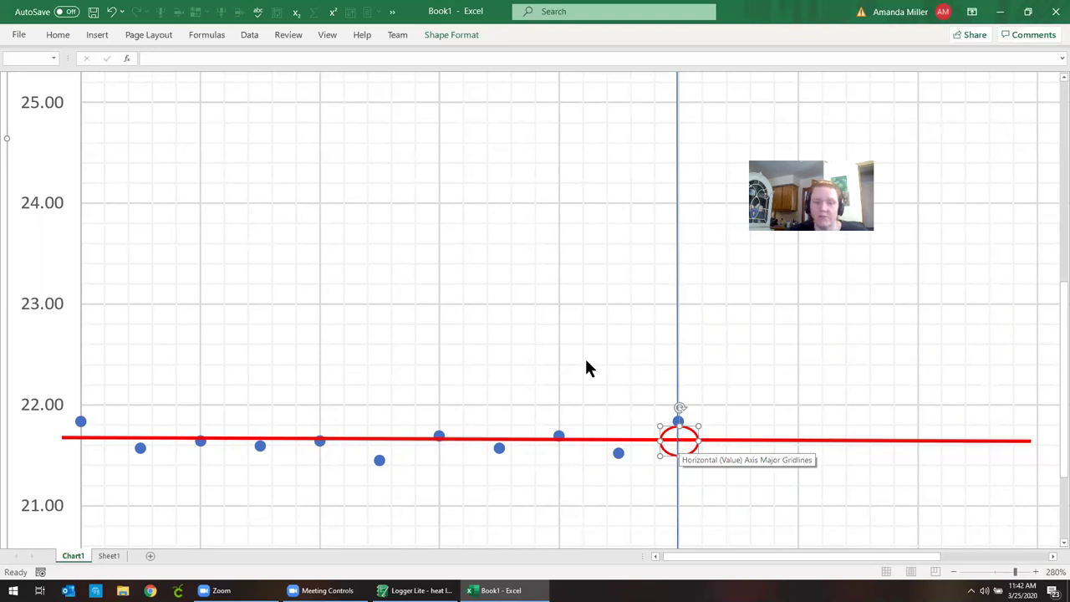
Add a text box reading 21.65 beside the lower circled intersection.
click(98, 38)
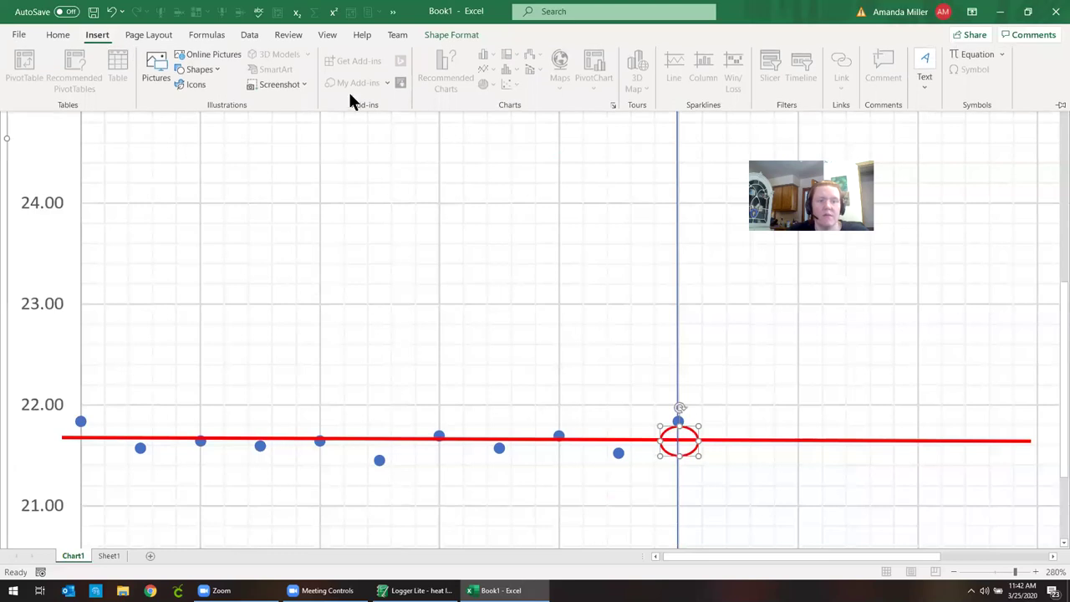
click(912, 88)
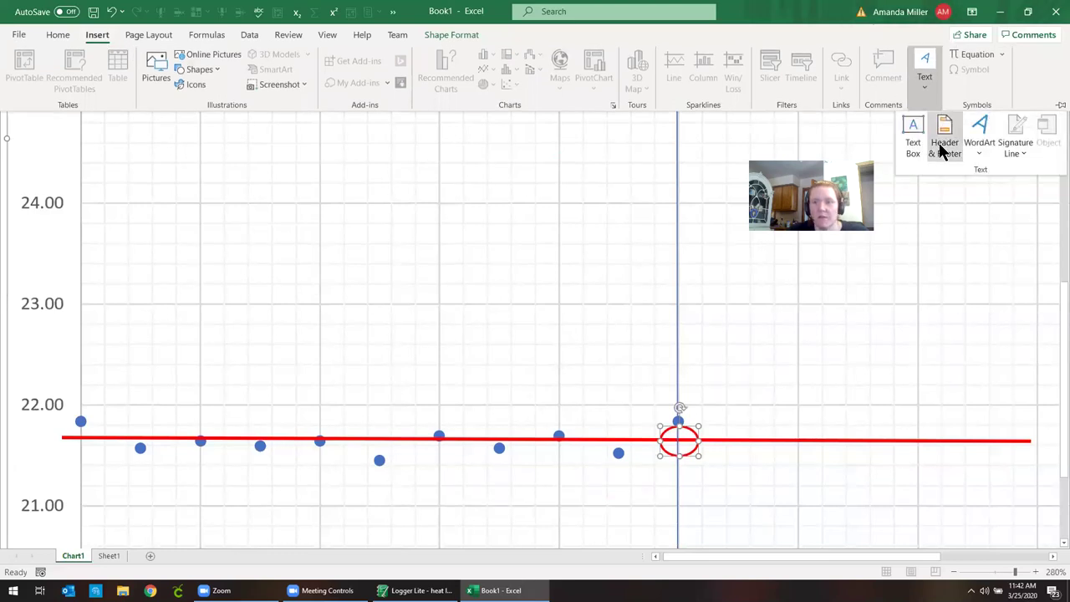
click(917, 131)
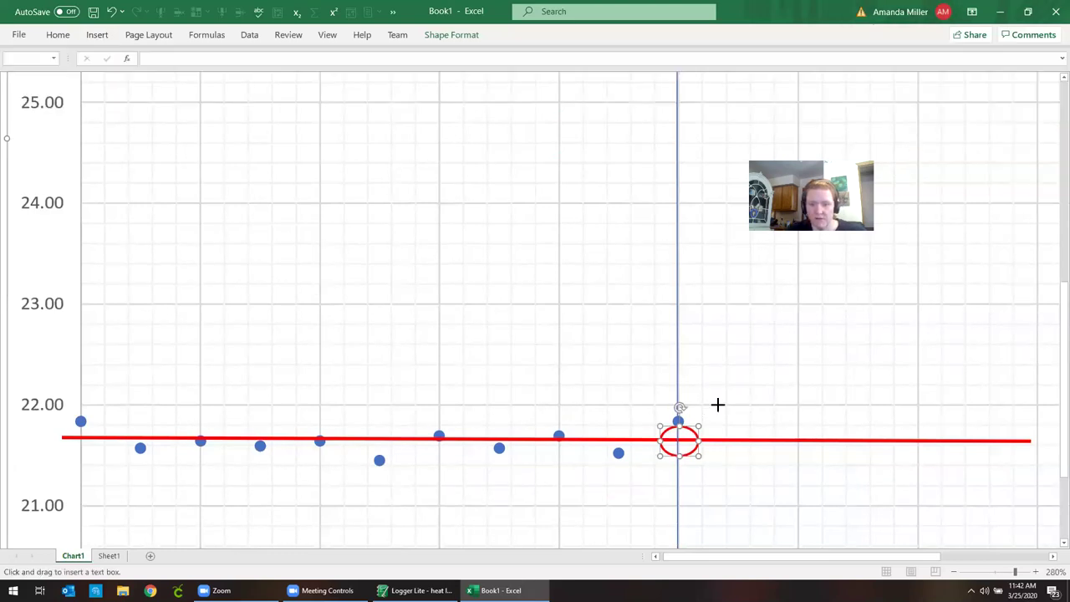
click(718, 405)
text(21)
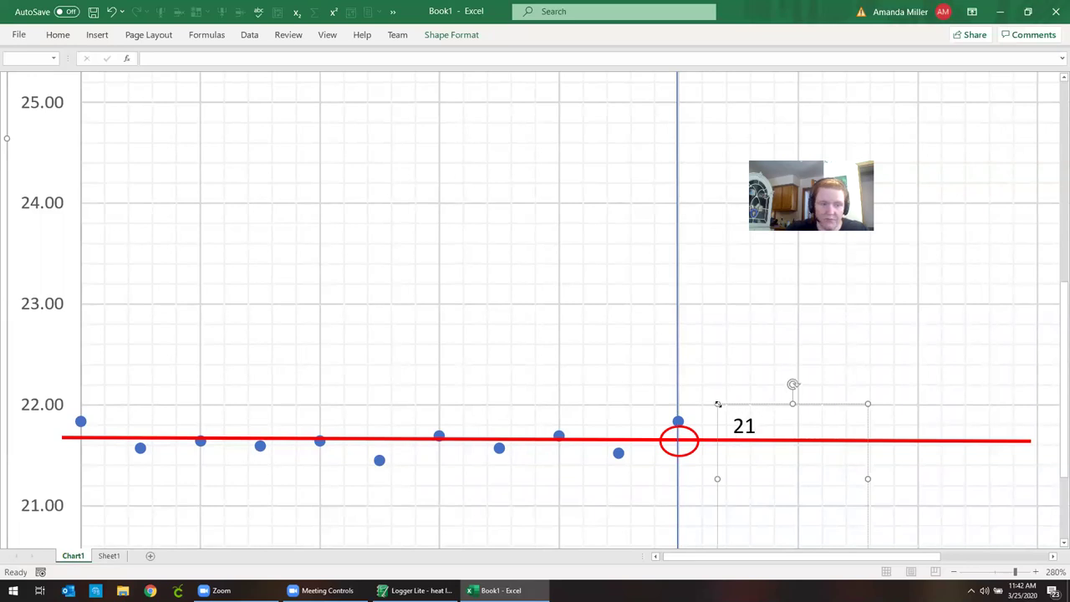
text(.65)
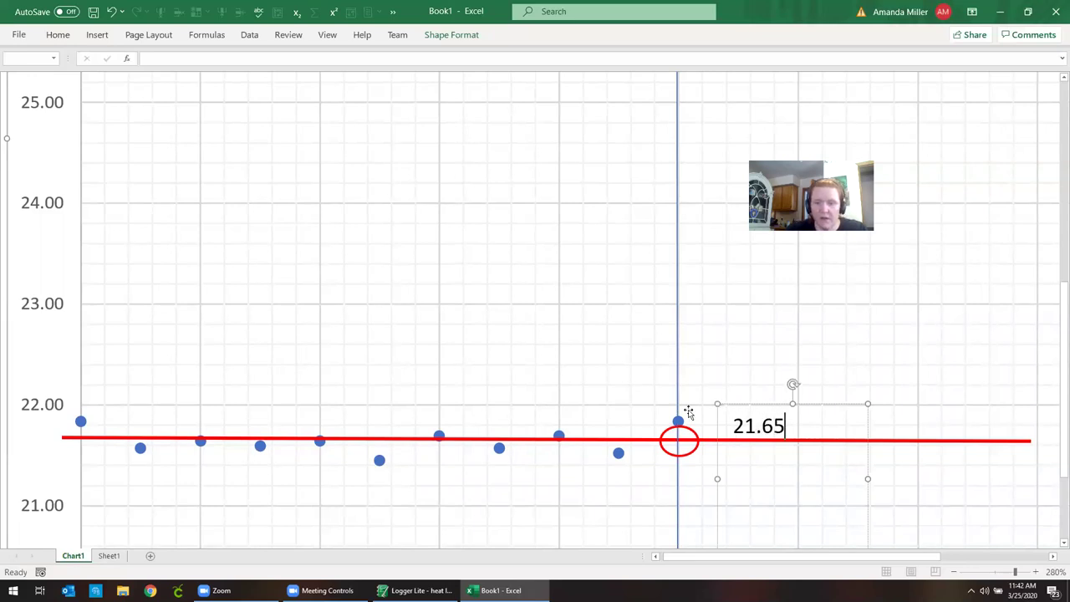
click(589, 366)
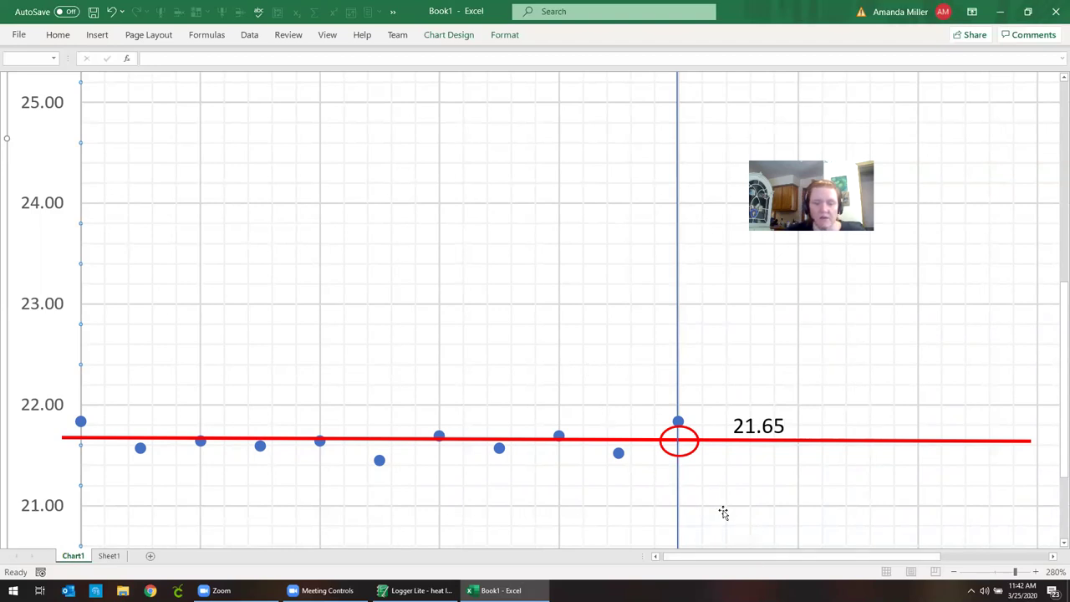
scroll(597, 417, up, 2)
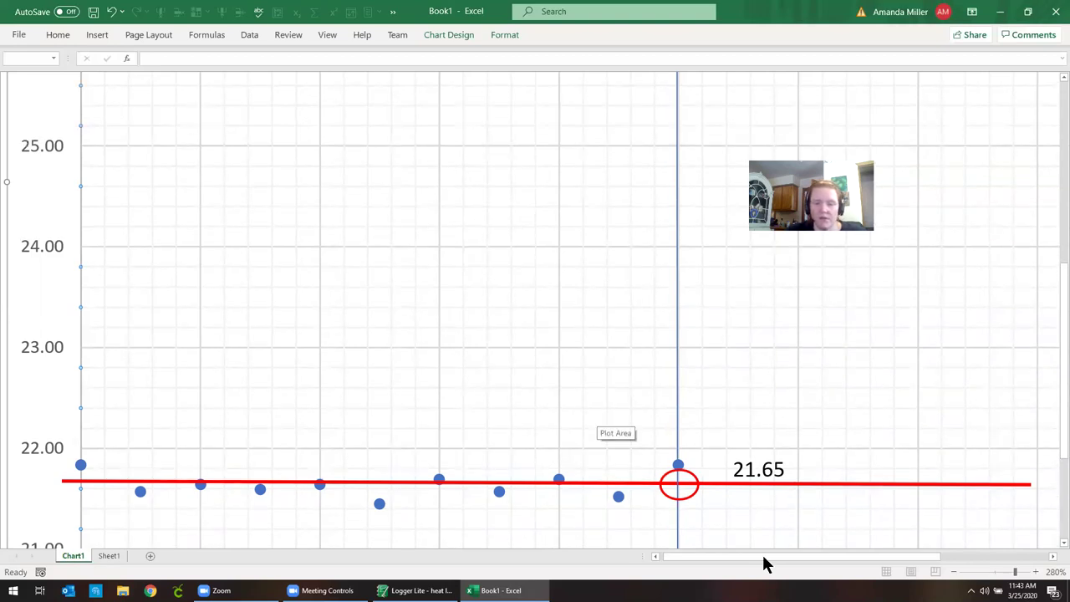
Scroll up to the upper circled intersection near 28.4 and collapse the Insert ribbon.
scroll(724, 465, up, 10)
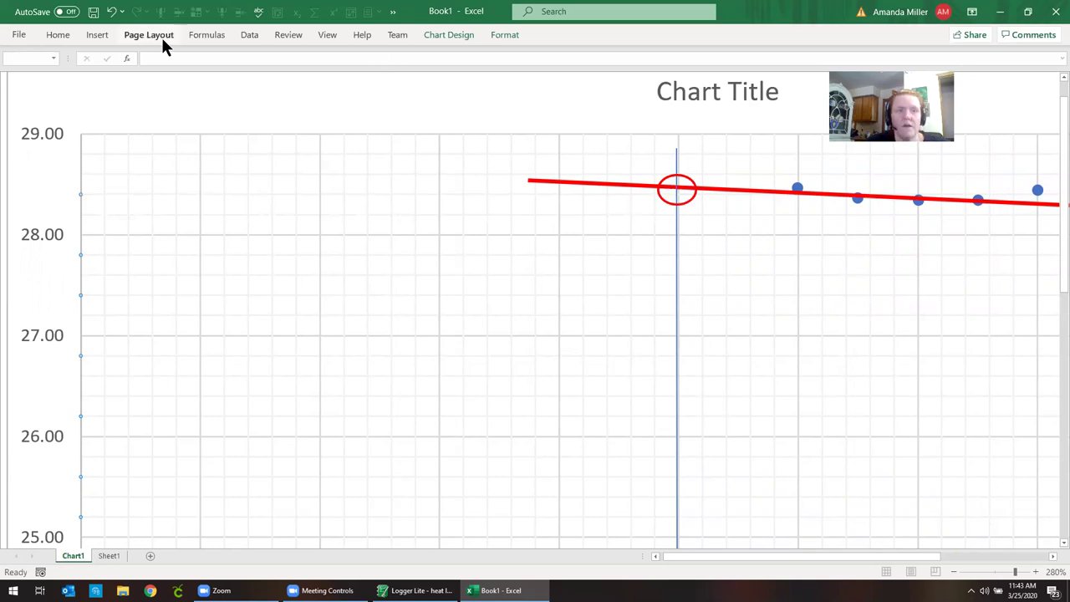
click(97, 37)
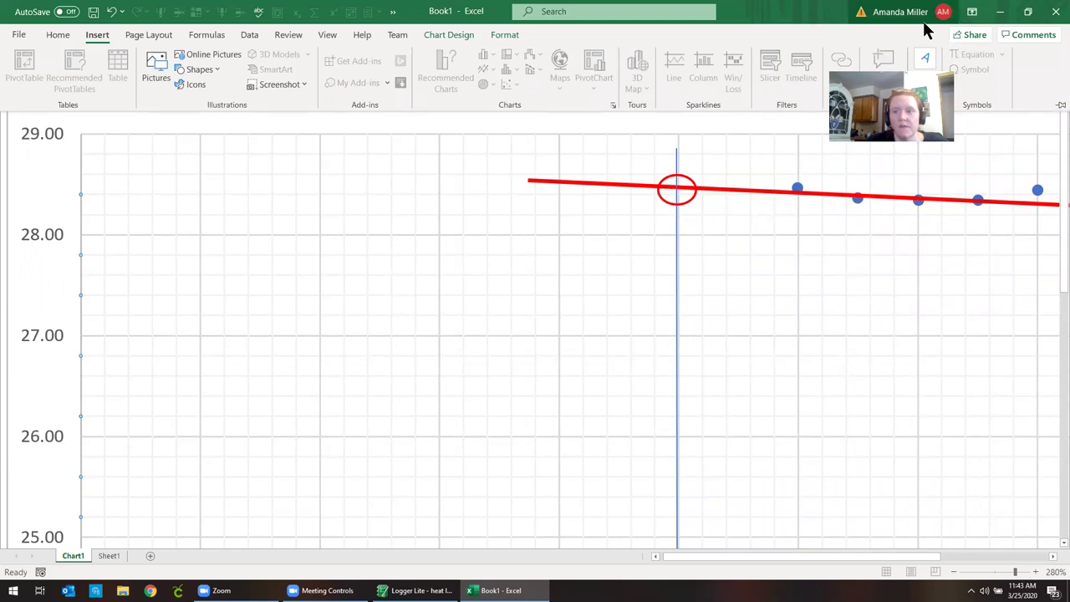
double_click(94, 36)
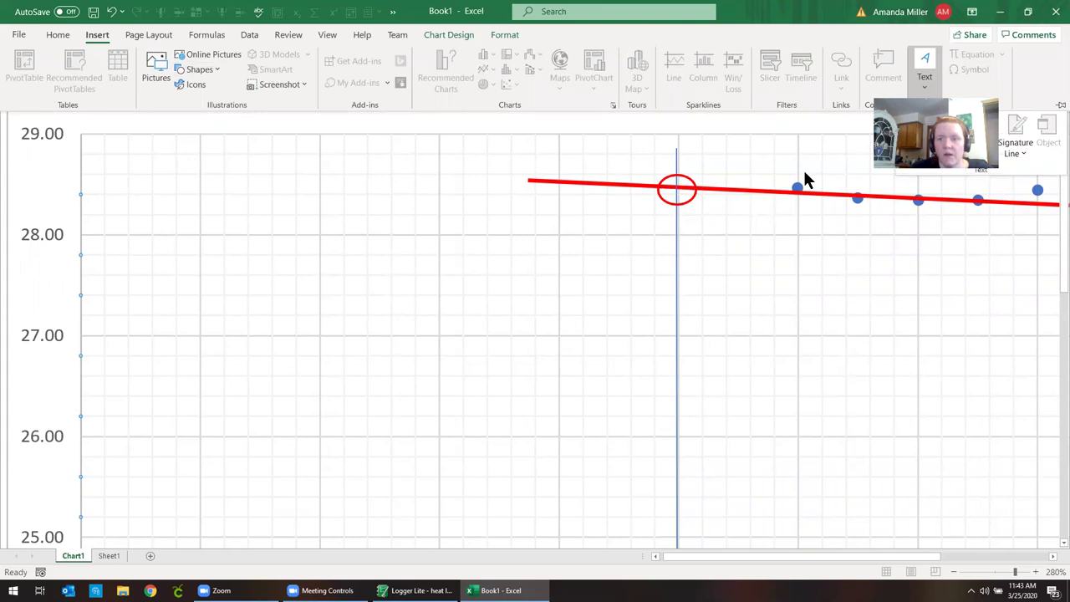
click(977, 208)
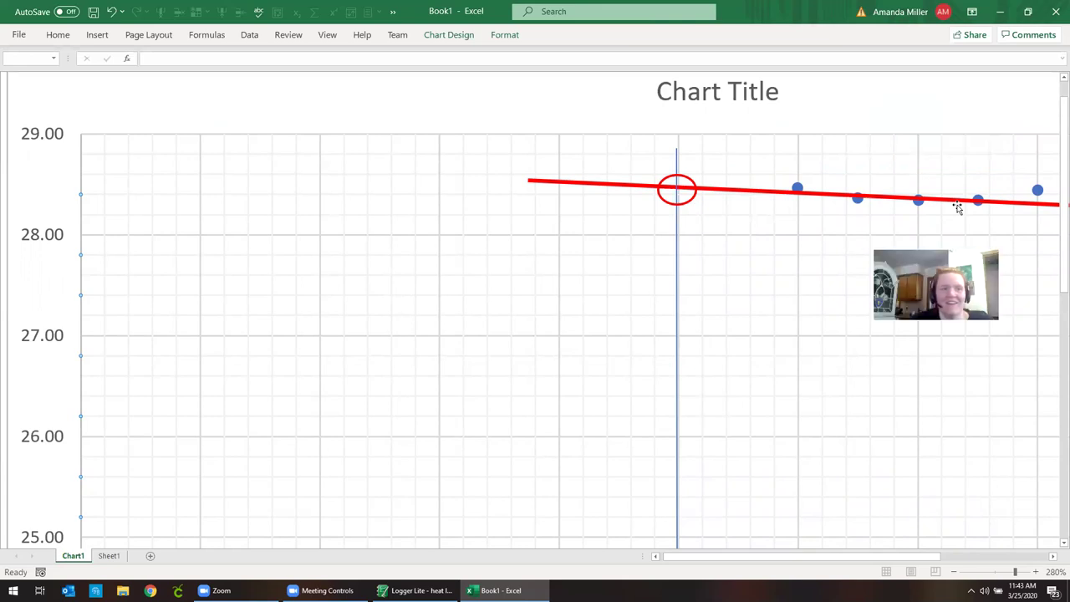
Add a text box reading 28.44 beside the upper circled intersection.
click(97, 37)
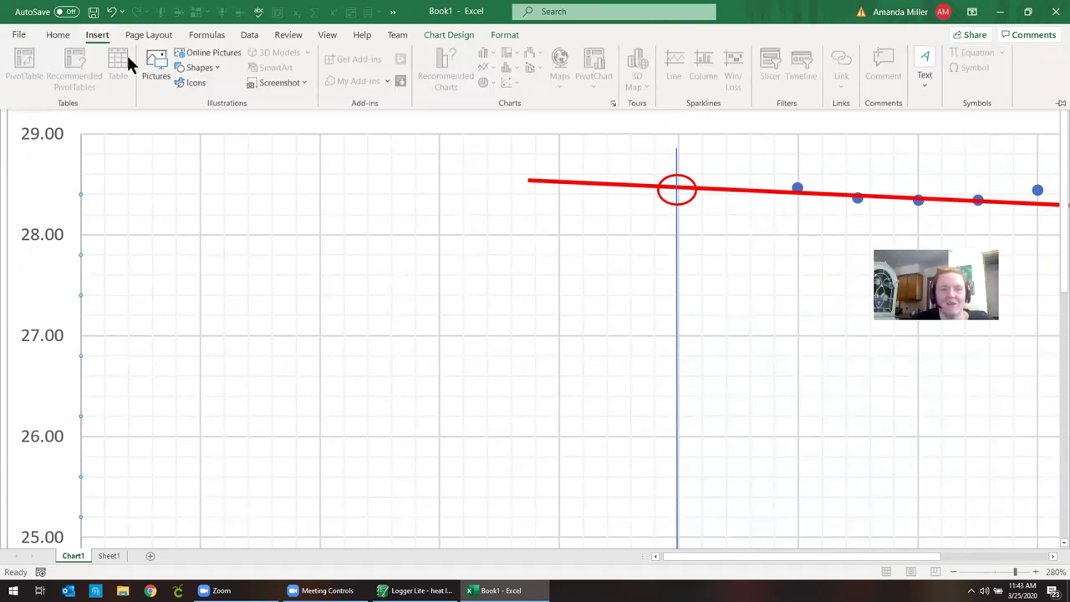
click(925, 68)
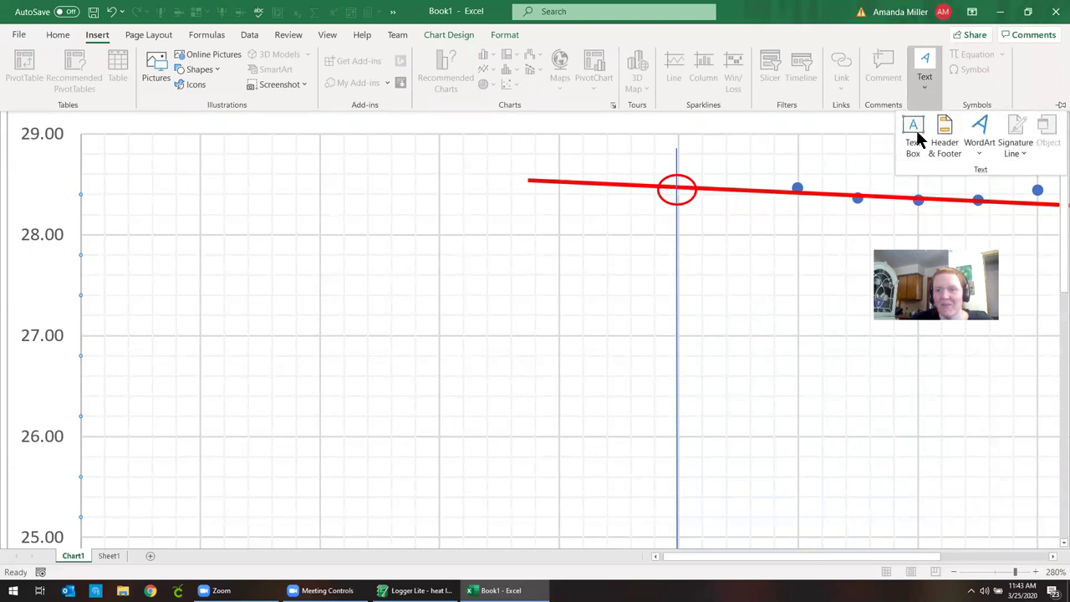
click(913, 136)
click(693, 168)
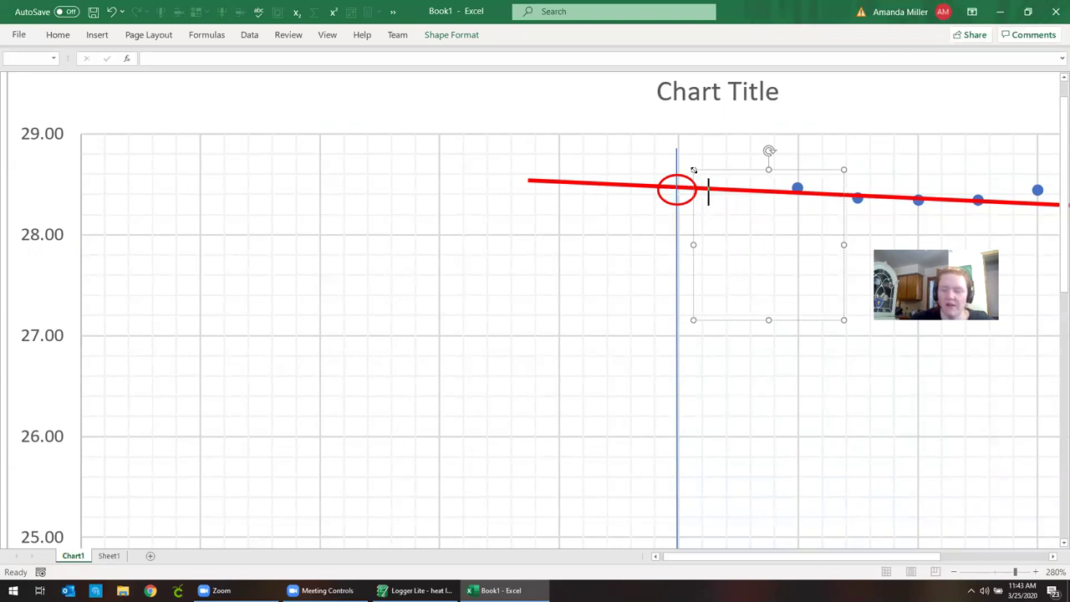
text(28.)
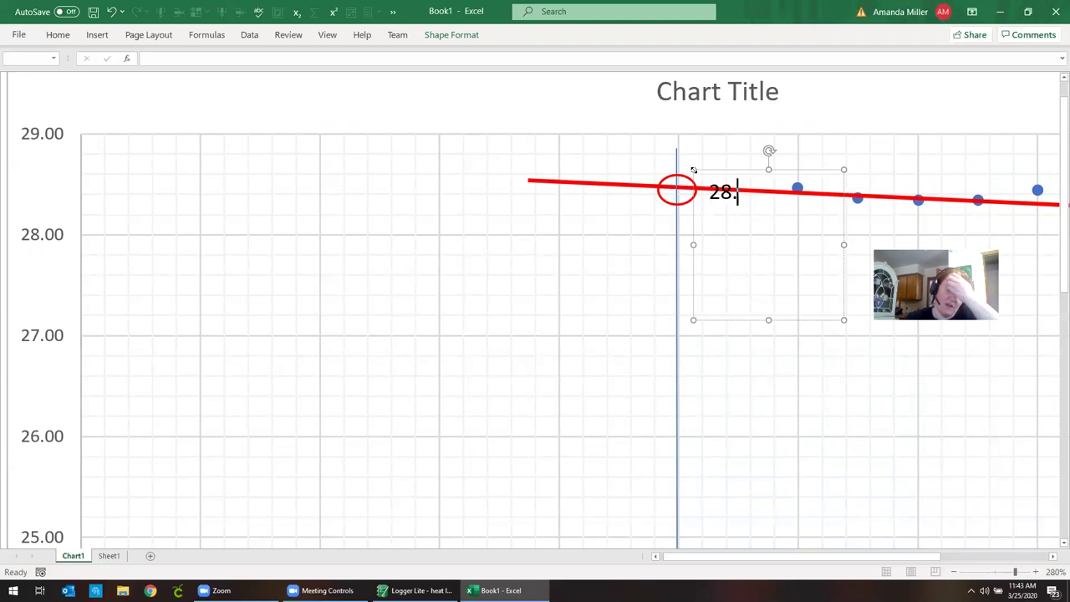
text(44)
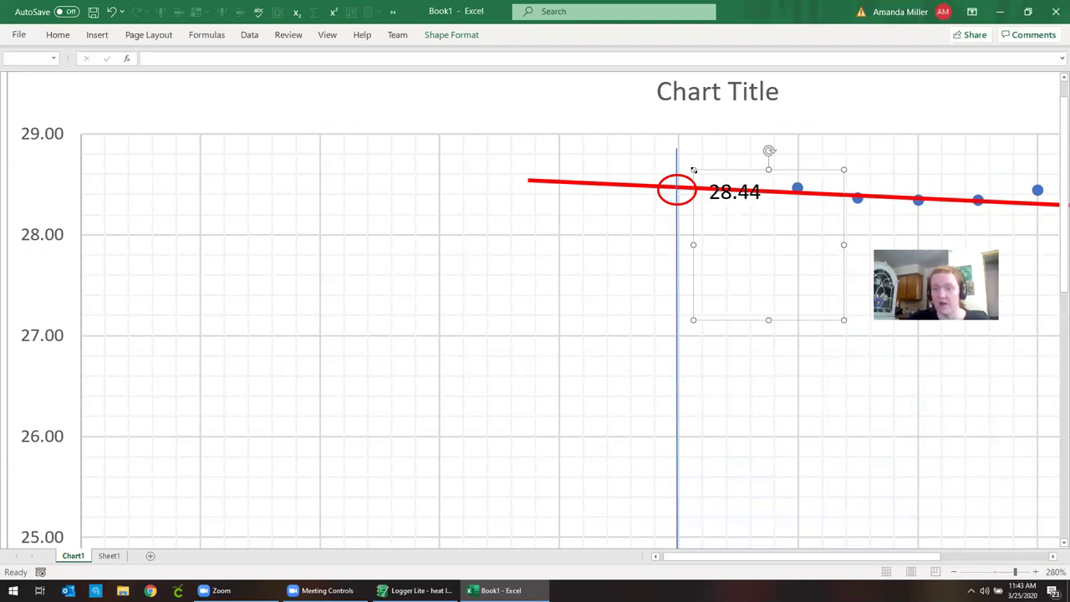
click(602, 227)
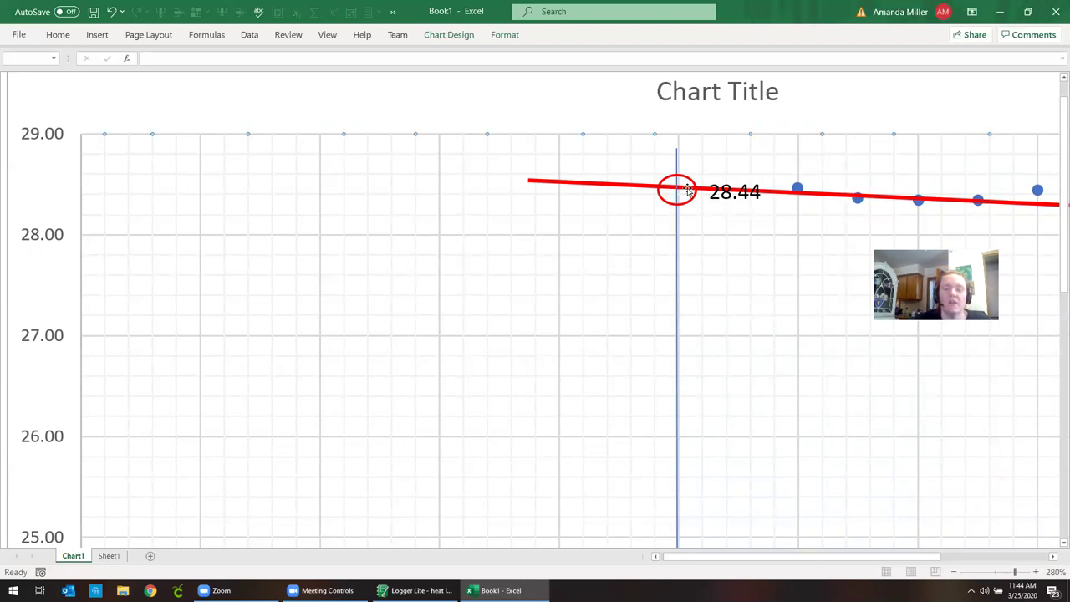
Check the 21.65 and 28.44 intersection labels, then switch to the Logger Lite temperature graph.
scroll(689, 338, down, 6)
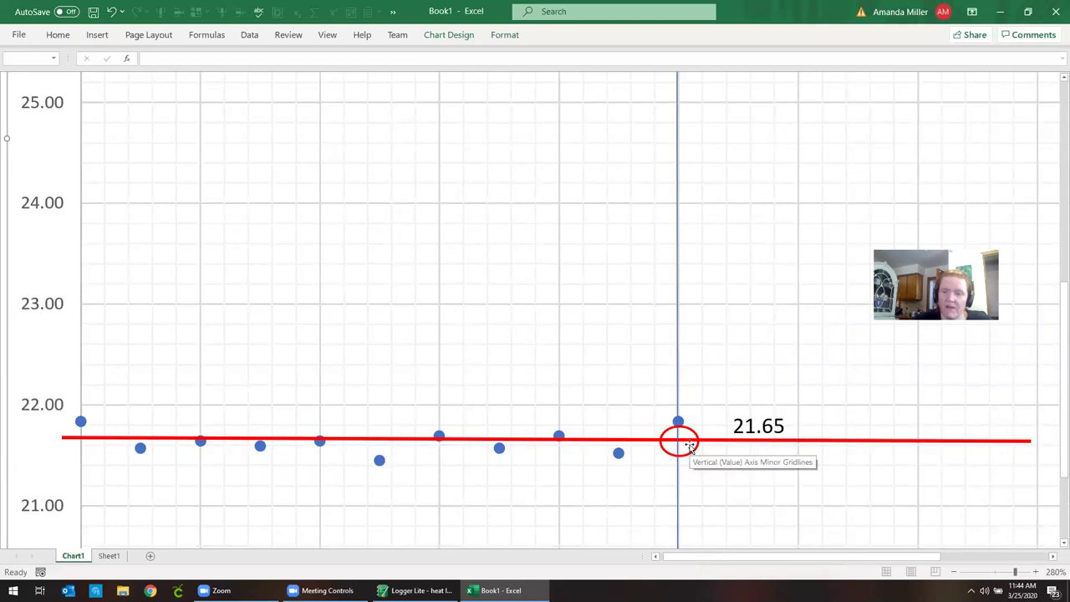
scroll(734, 329, up, 5)
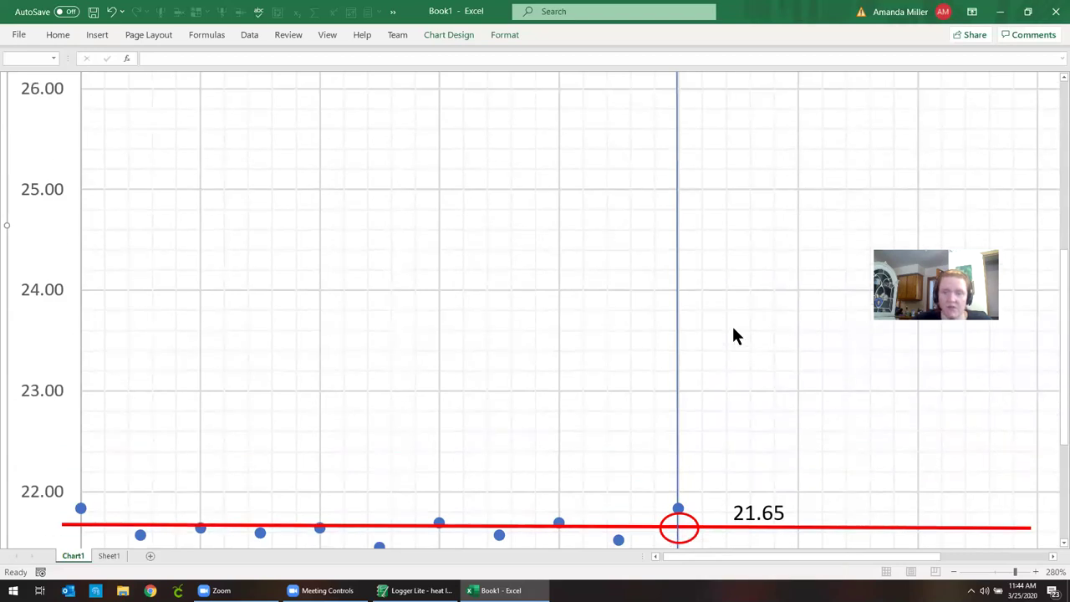
scroll(734, 329, up, 5)
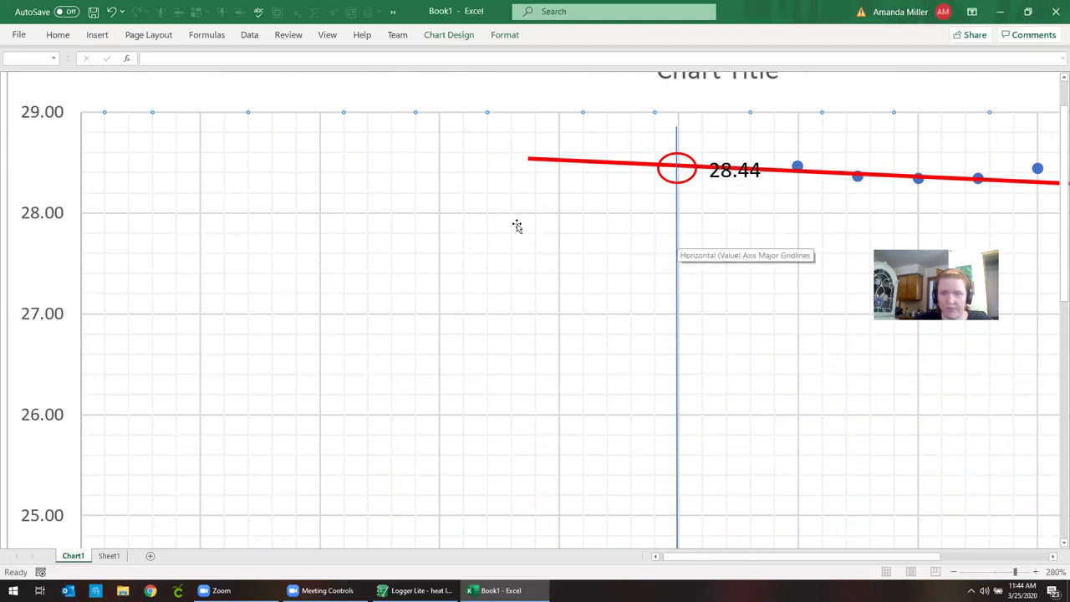
scroll(515, 226, down, 1)
scroll(514, 225, down, 1)
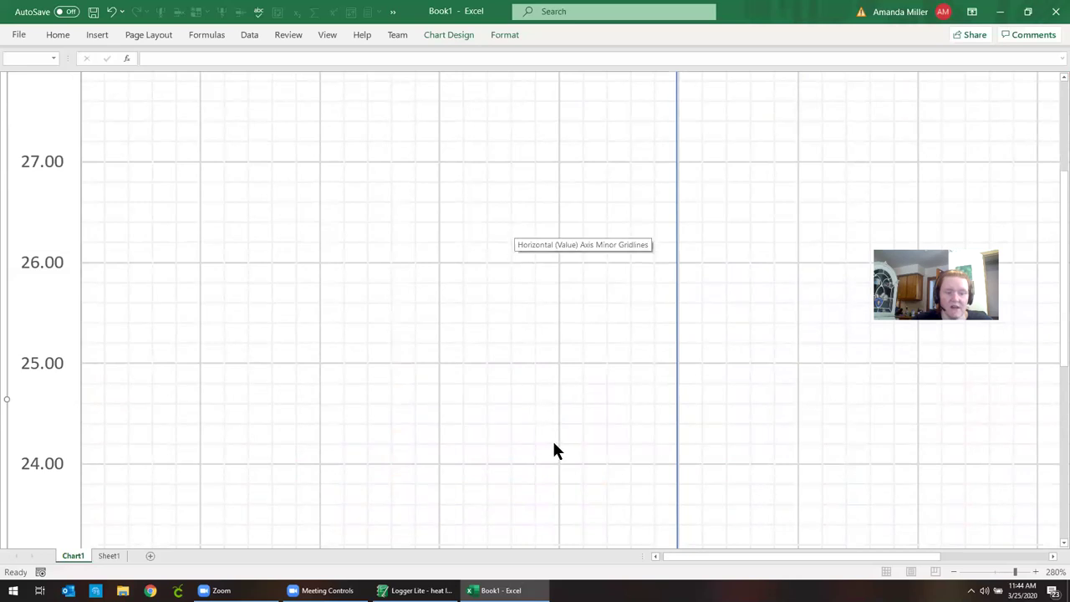
click(416, 590)
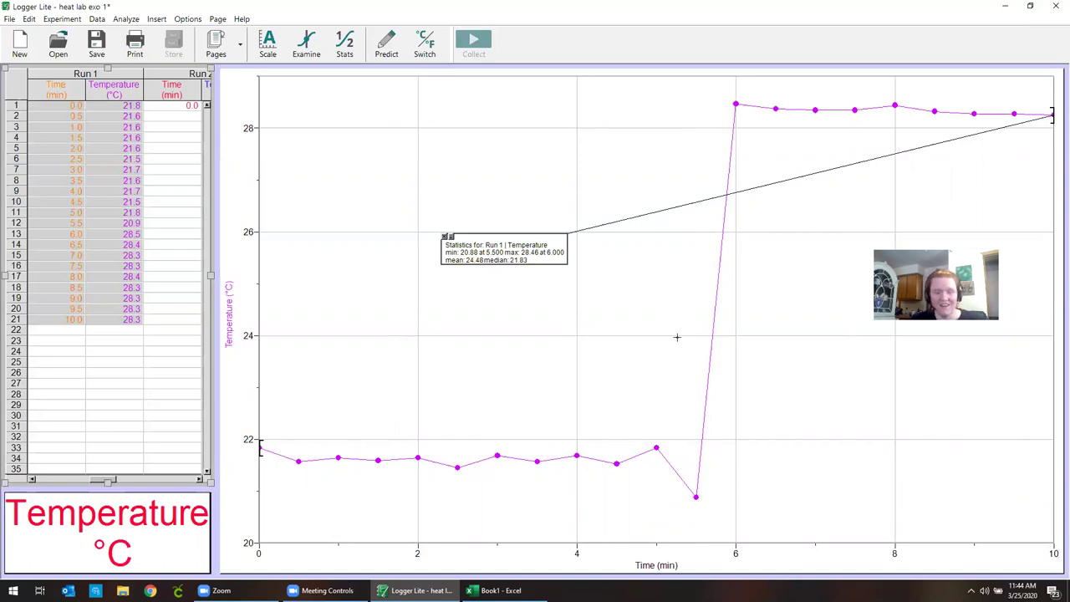
Compare the Run 1 statistics (mean 24.48) with the labels, then return to Excel.
key(alt)
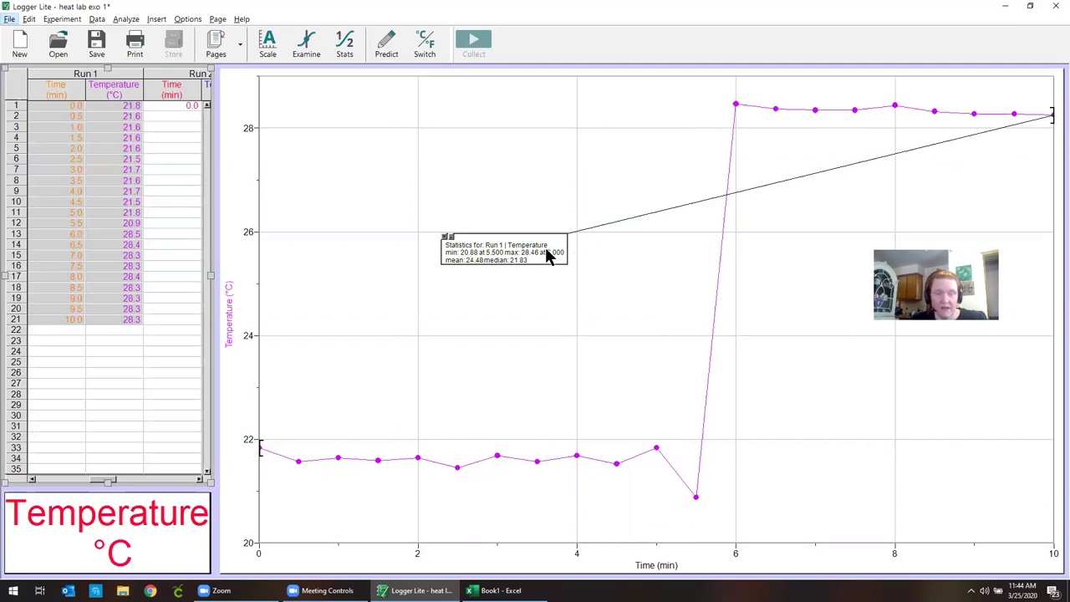
key(alt+Tab)
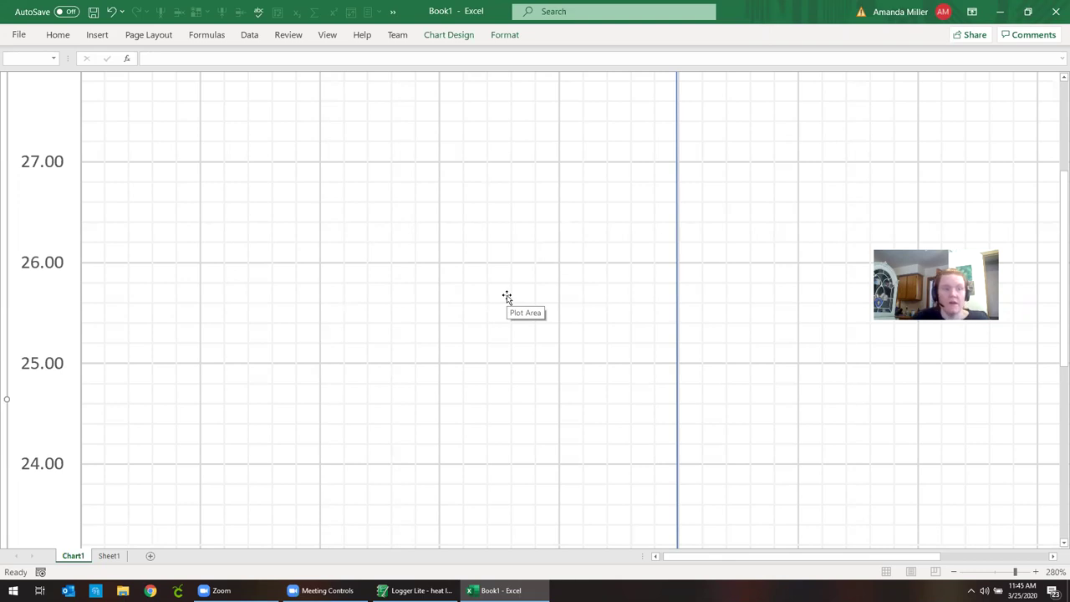
Zoom the Chart1 sheet out to 220% so the title, upper baseline and 28.44 label fit.
scroll(453, 276, down, 1)
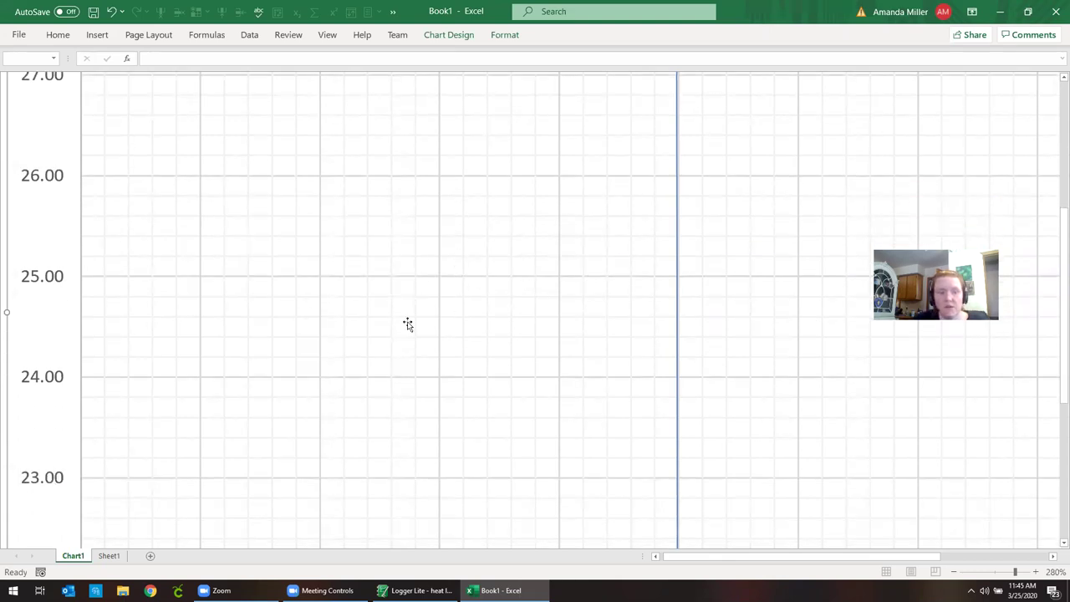
scroll(247, 292, down, 1)
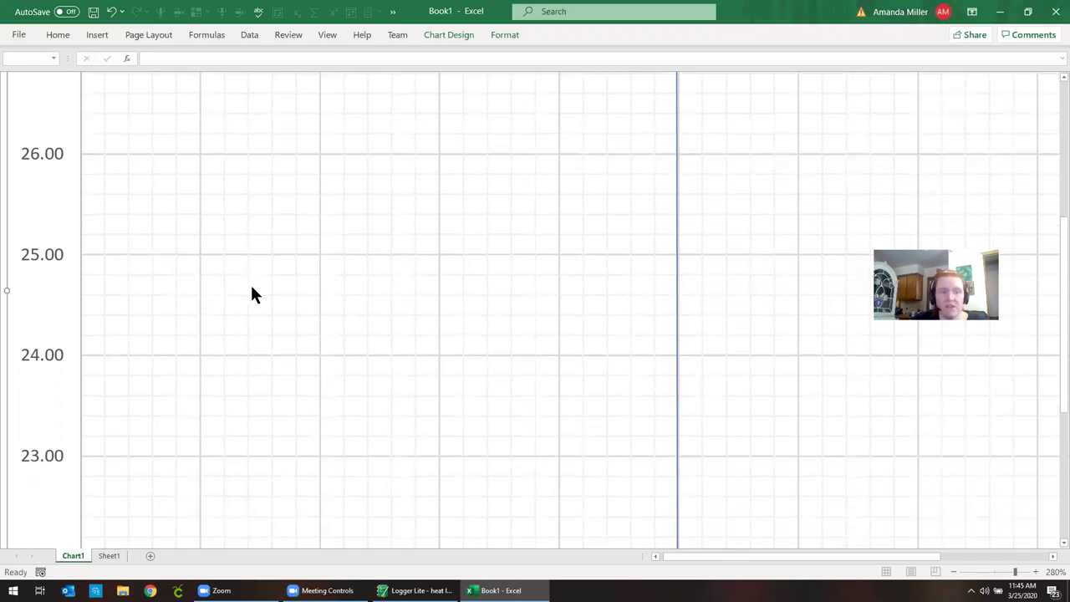
click(954, 572)
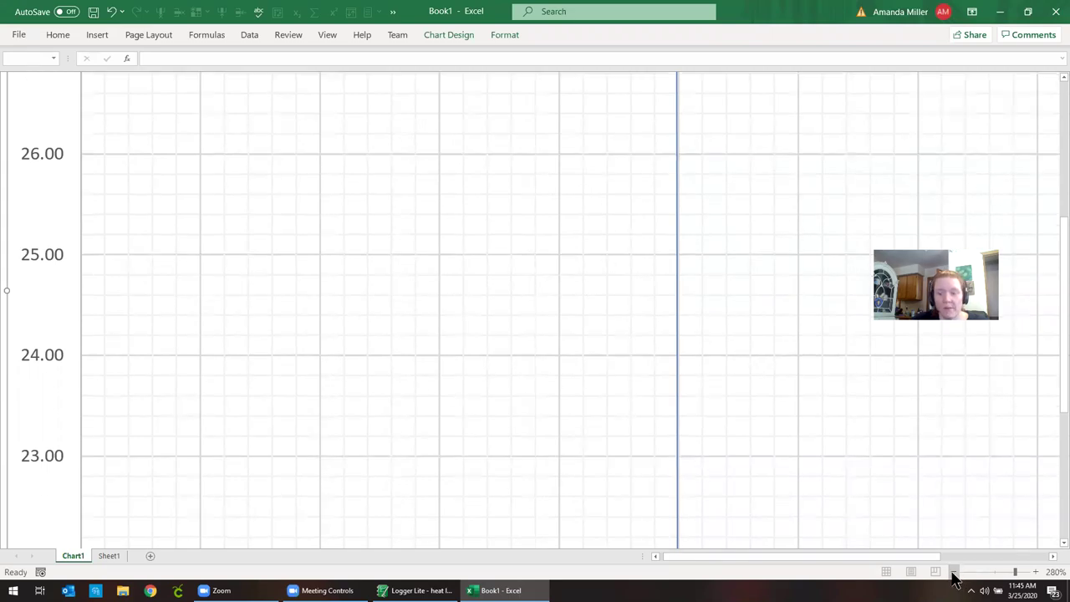
click(955, 572)
click(954, 572)
click(954, 572)
click(954, 572)
click(955, 572)
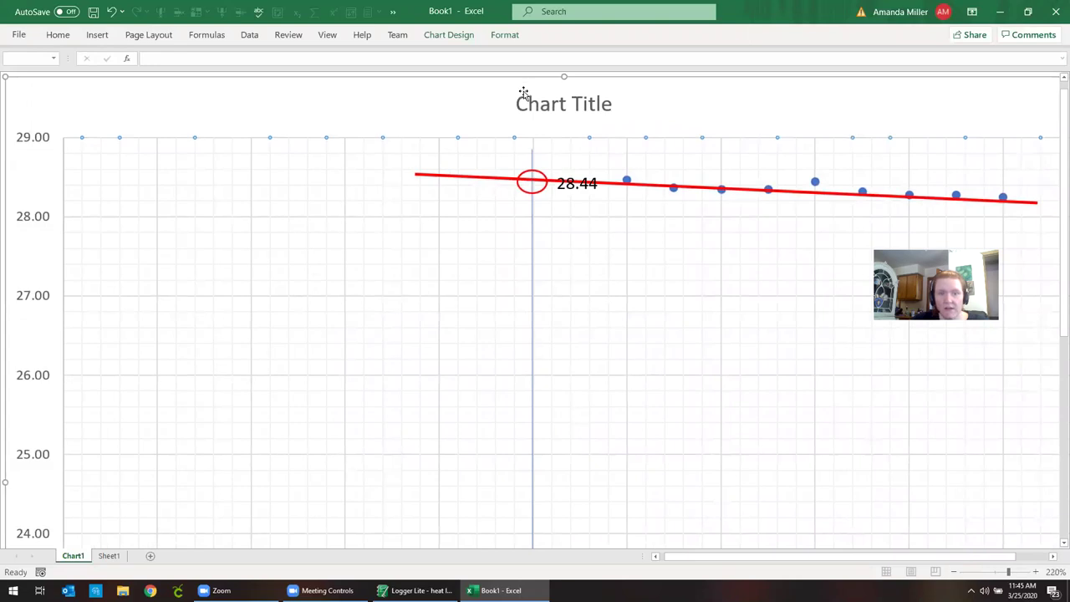